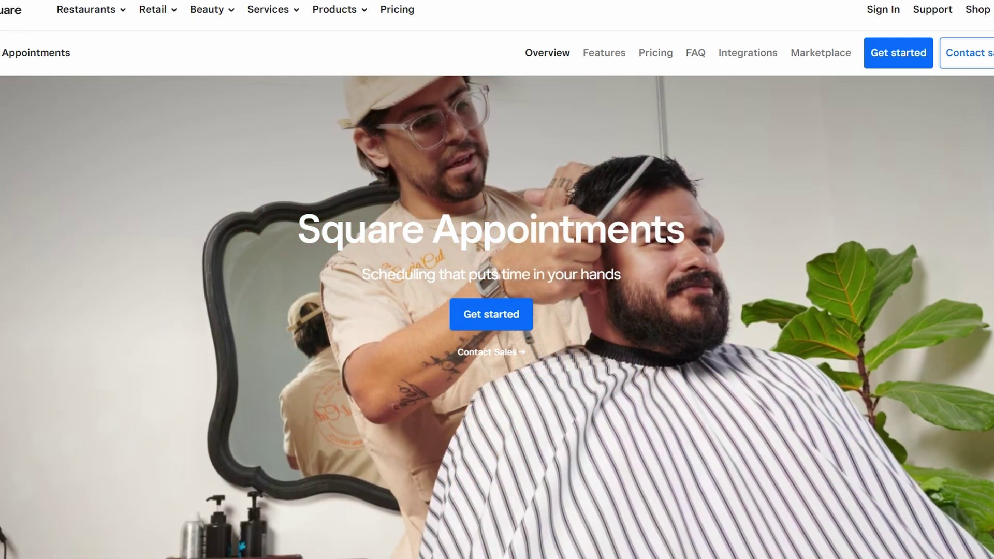
Step: Look over the Square Appointments overview page from its banner to the introduction on booking and payments
{"action": "scroll", "coordinate": [497, 309], "scroll_direction": "down", "scroll_amount": 1}
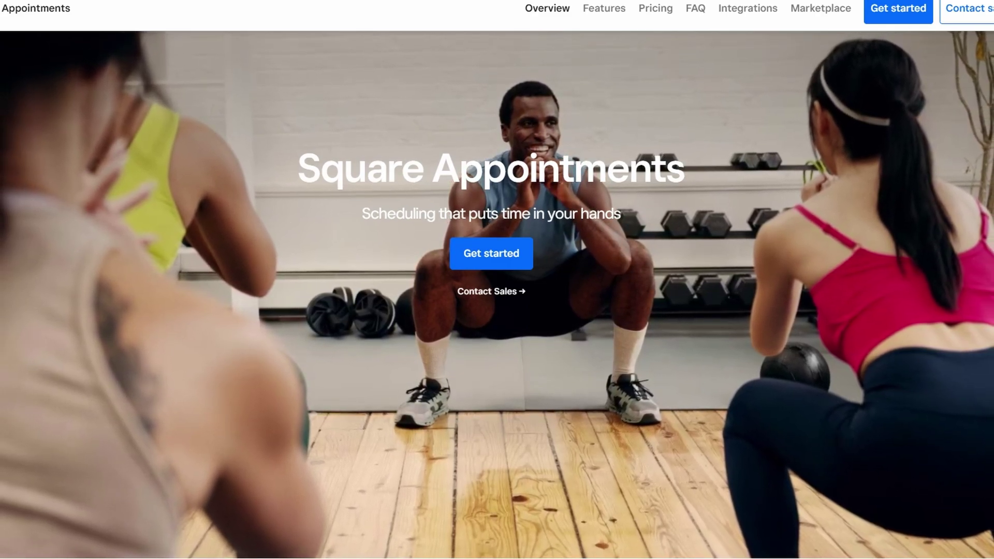
{"action": "scroll", "coordinate": [497, 295], "scroll_direction": "up", "scroll_amount": 1}
{"action": "scroll", "coordinate": [497, 295], "scroll_direction": "down", "scroll_amount": 1}
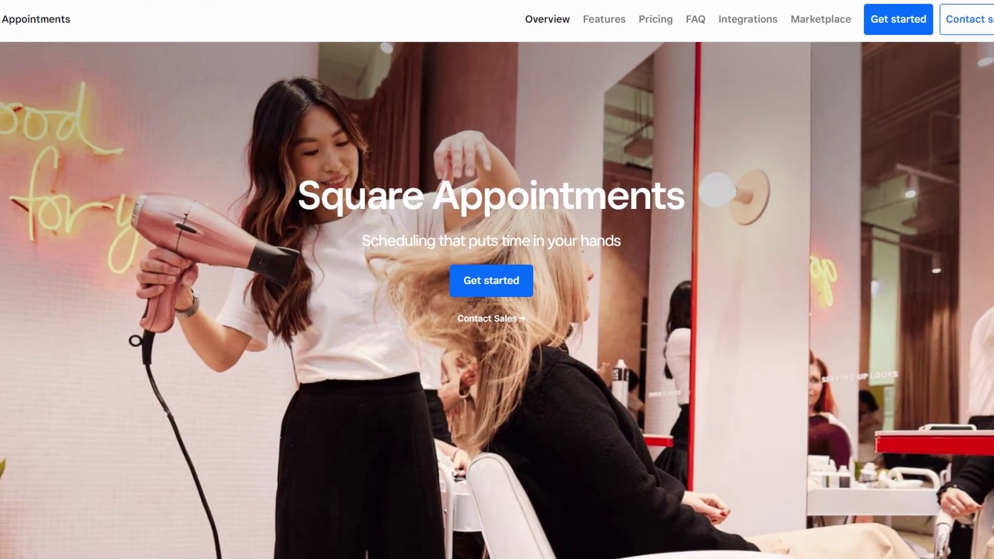
{"action": "scroll", "coordinate": [497, 280], "scroll_direction": "down", "scroll_amount": 2}
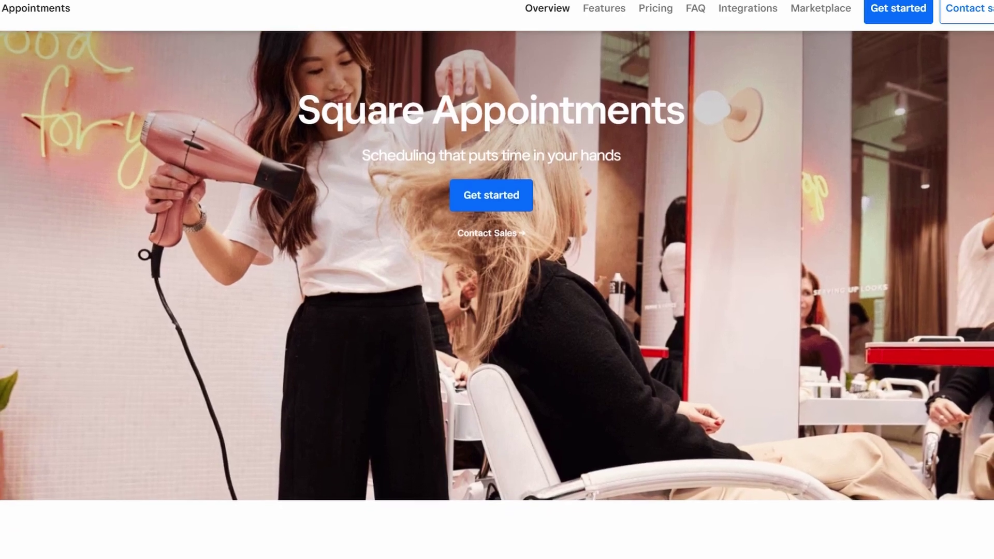
{"action": "scroll", "coordinate": [497, 279], "scroll_direction": "down", "scroll_amount": 2}
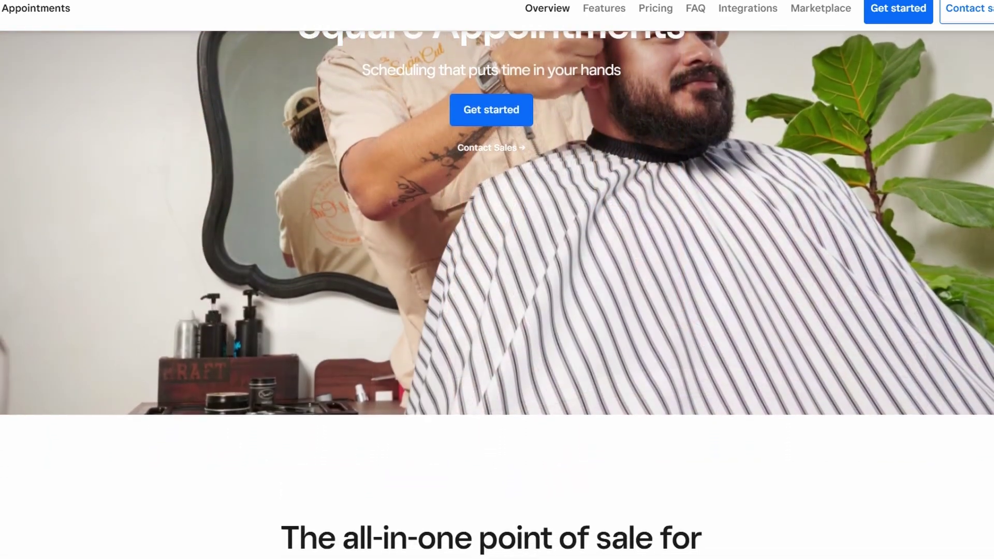
{"action": "scroll", "coordinate": [497, 279], "scroll_direction": "down", "scroll_amount": 2}
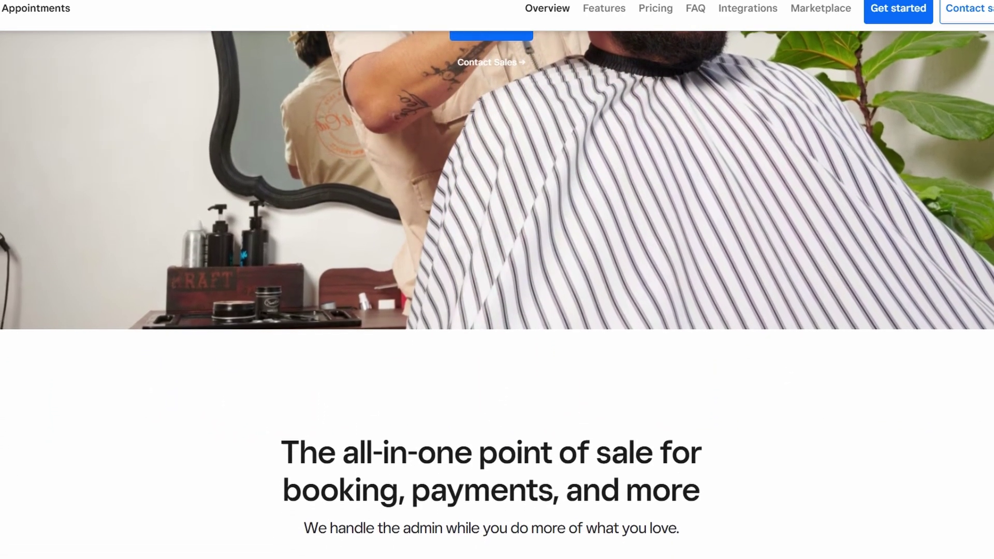
{"action": "scroll", "coordinate": [497, 280], "scroll_direction": "down", "scroll_amount": 1}
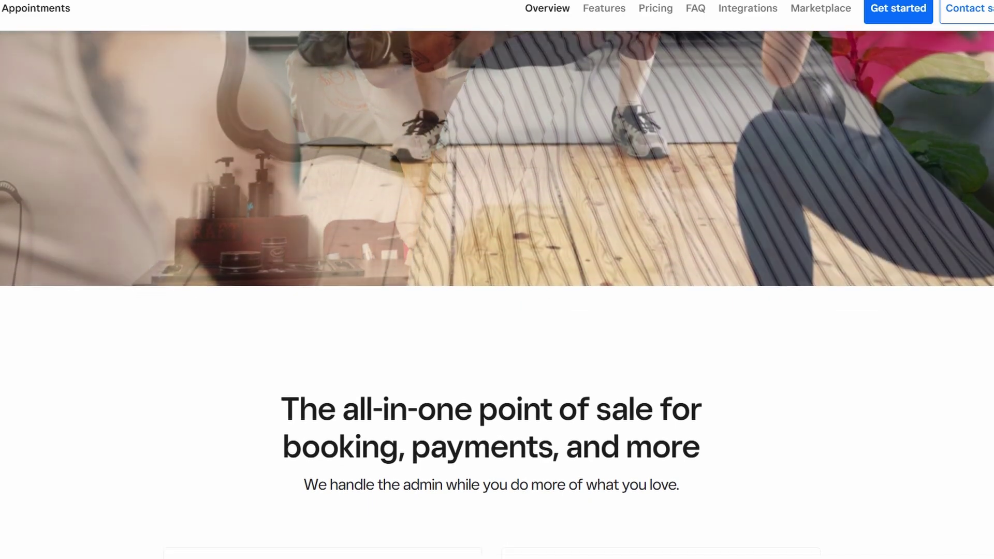
{"action": "scroll", "coordinate": [497, 280], "scroll_direction": "down", "scroll_amount": 1}
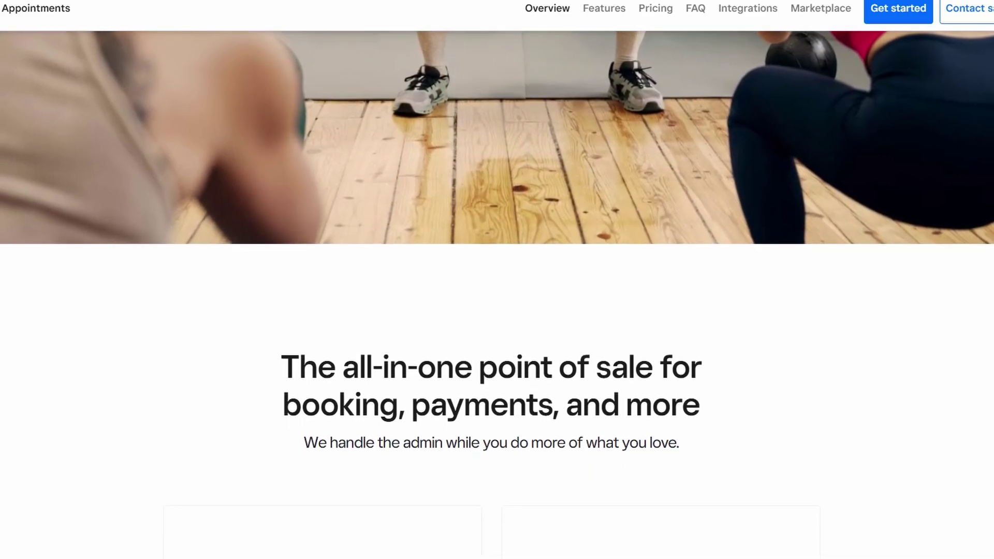
{"action": "scroll", "coordinate": [497, 279], "scroll_direction": "down", "scroll_amount": 1}
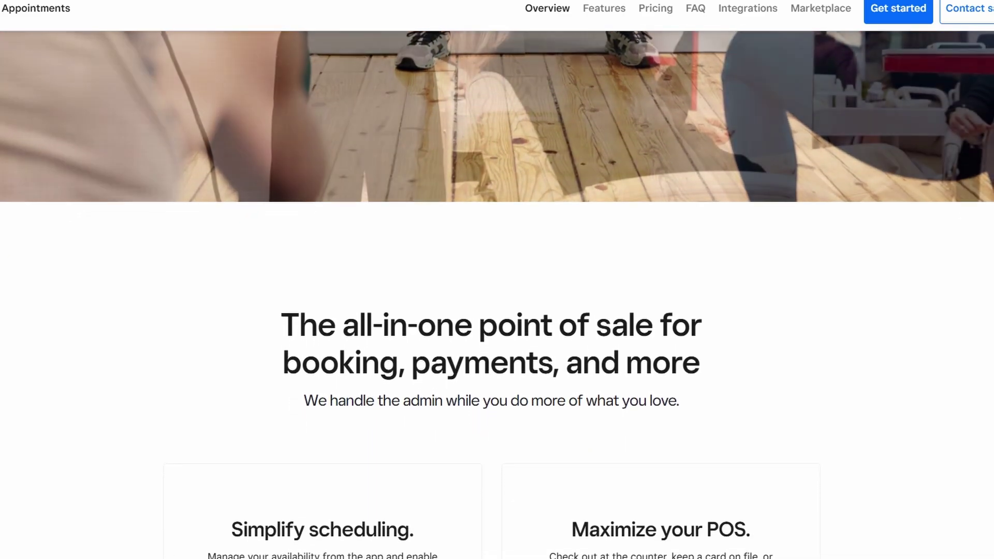
Step: Examine the "Simplify scheduling" and "Maximize your POS" feature cards on the overview page
{"action": "scroll", "coordinate": [497, 279], "scroll_direction": "down", "scroll_amount": 1}
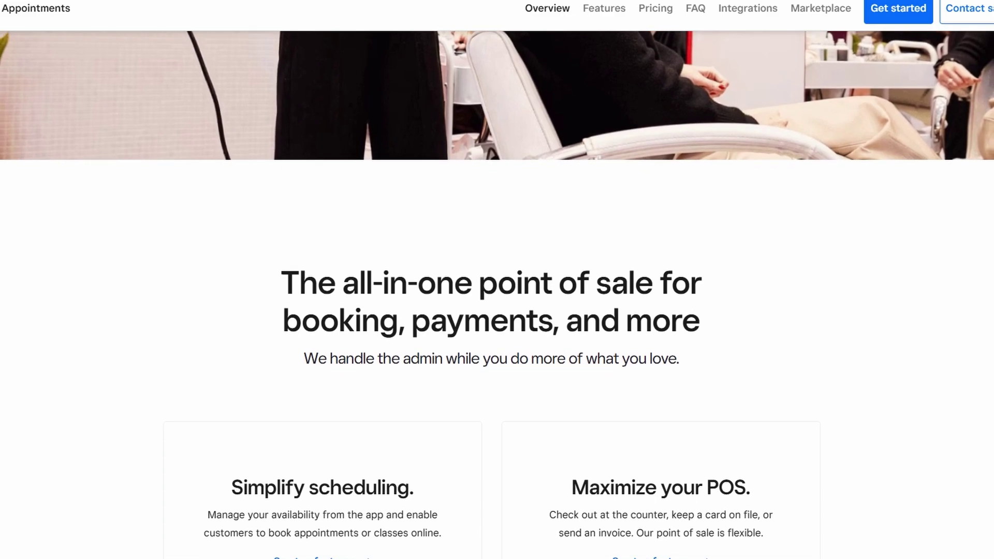
{"action": "scroll", "coordinate": [497, 280], "scroll_direction": "down", "scroll_amount": 1}
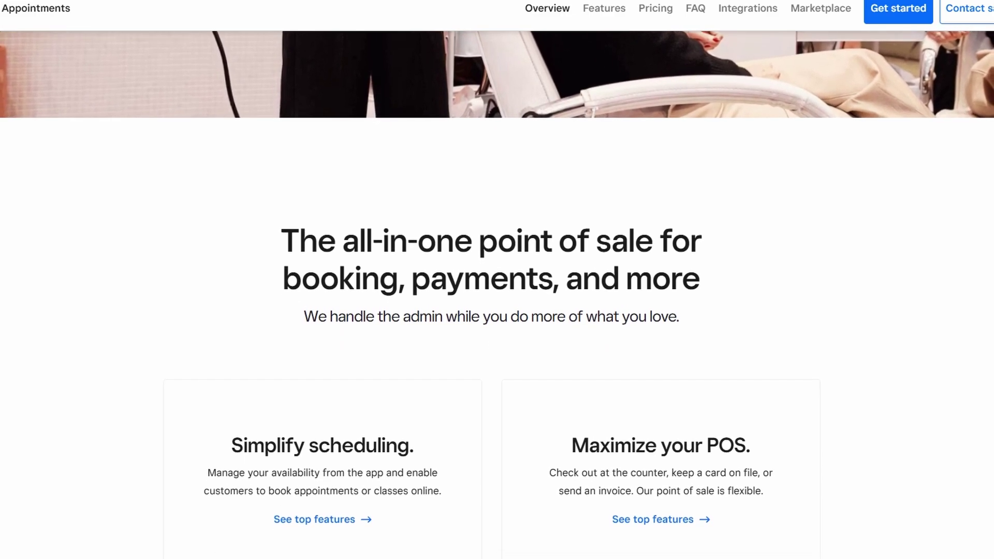
{"action": "scroll", "coordinate": [497, 279], "scroll_direction": "down", "scroll_amount": 1}
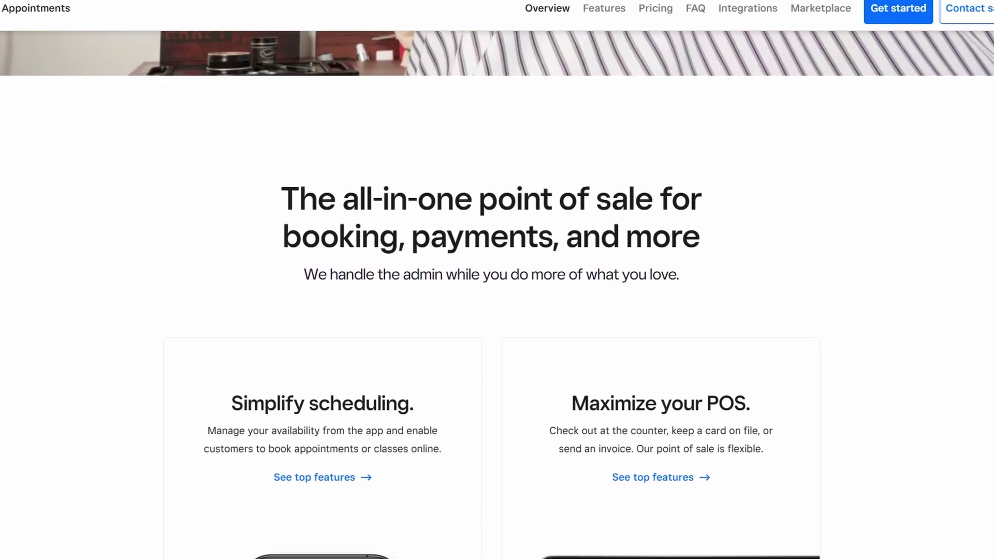
{"action": "scroll", "coordinate": [496, 279], "scroll_direction": "down", "scroll_amount": 1}
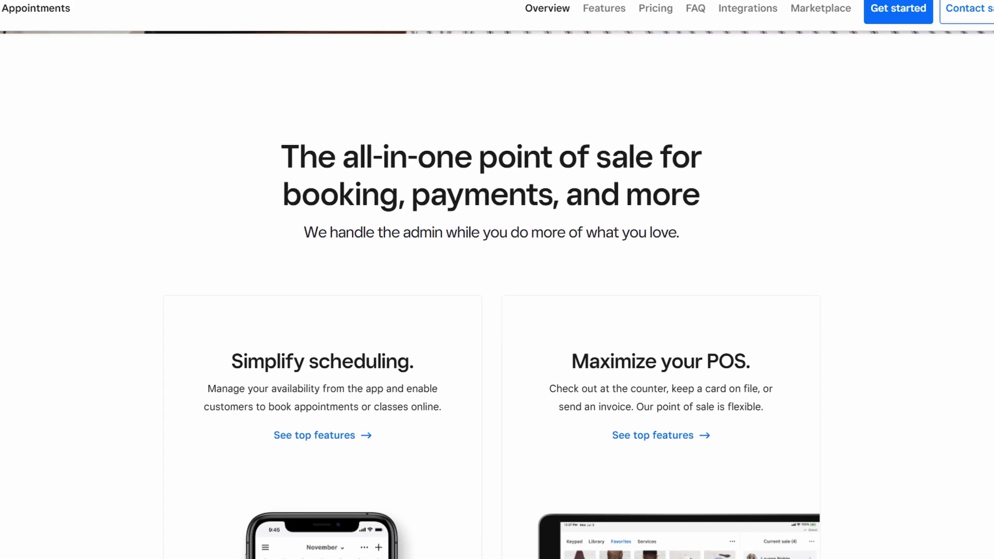
{"action": "scroll", "coordinate": [497, 280], "scroll_direction": "down", "scroll_amount": 1}
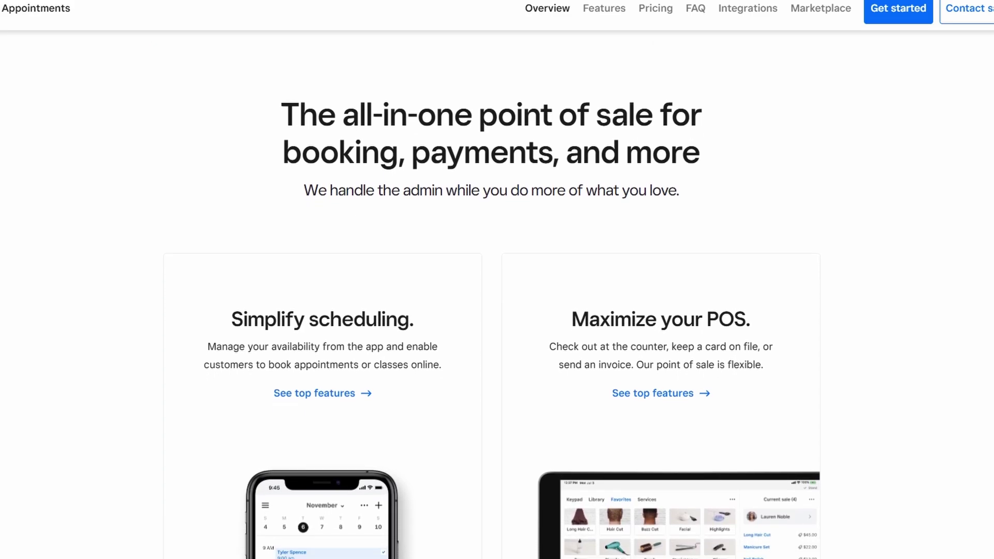
{"action": "scroll", "coordinate": [497, 279], "scroll_direction": "down", "scroll_amount": 1}
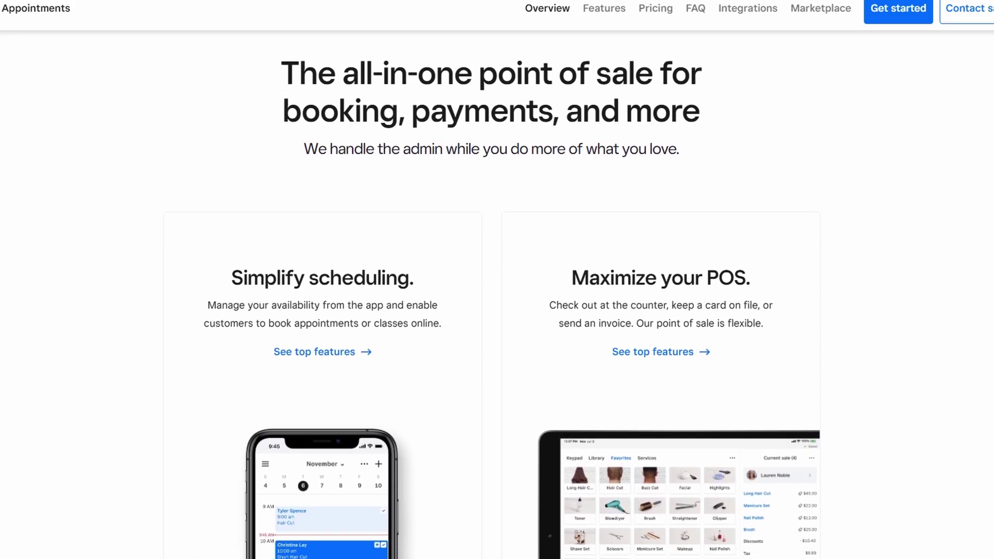
{"action": "scroll", "coordinate": [497, 279], "scroll_direction": "down", "scroll_amount": 1}
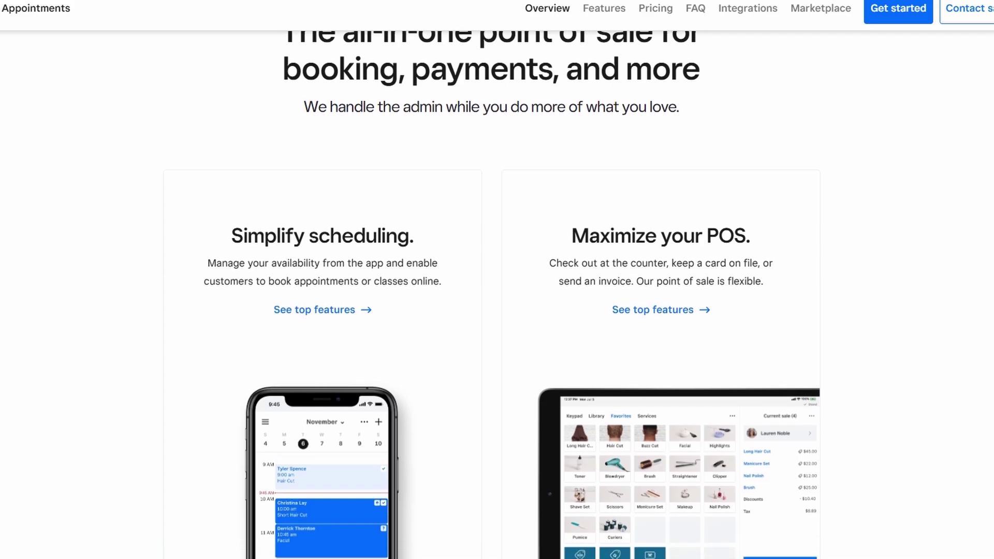
{"action": "scroll", "coordinate": [496, 279], "scroll_direction": "down", "scroll_amount": 1}
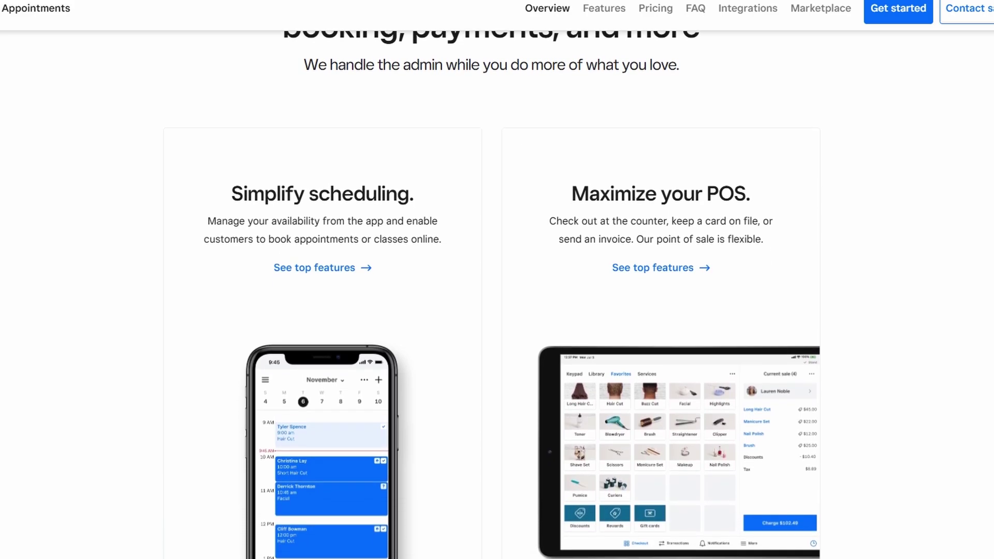
{"action": "scroll", "coordinate": [497, 280], "scroll_direction": "down", "scroll_amount": 1}
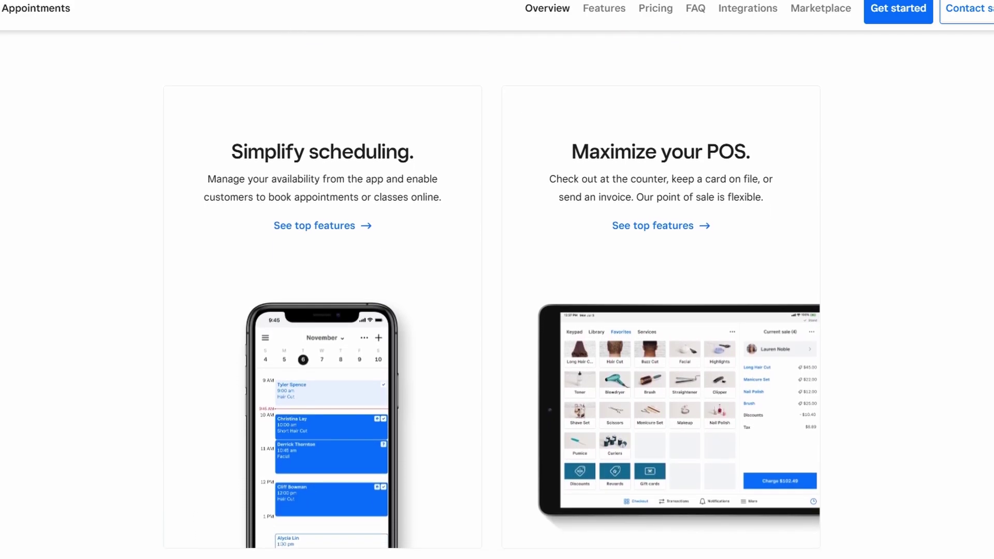
{"action": "scroll", "coordinate": [497, 280], "scroll_direction": "down", "scroll_amount": 1}
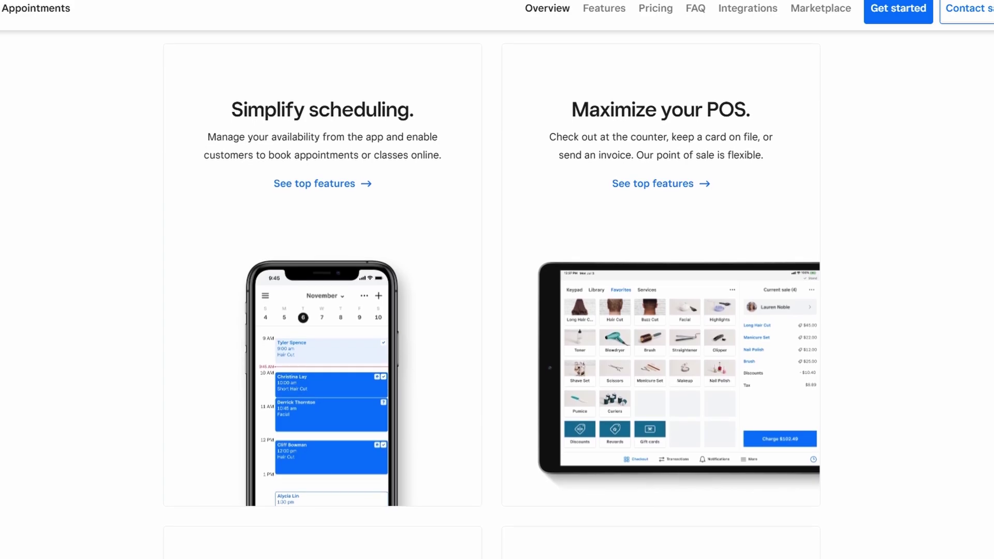
{"action": "scroll", "coordinate": [497, 280], "scroll_direction": "down", "scroll_amount": 1}
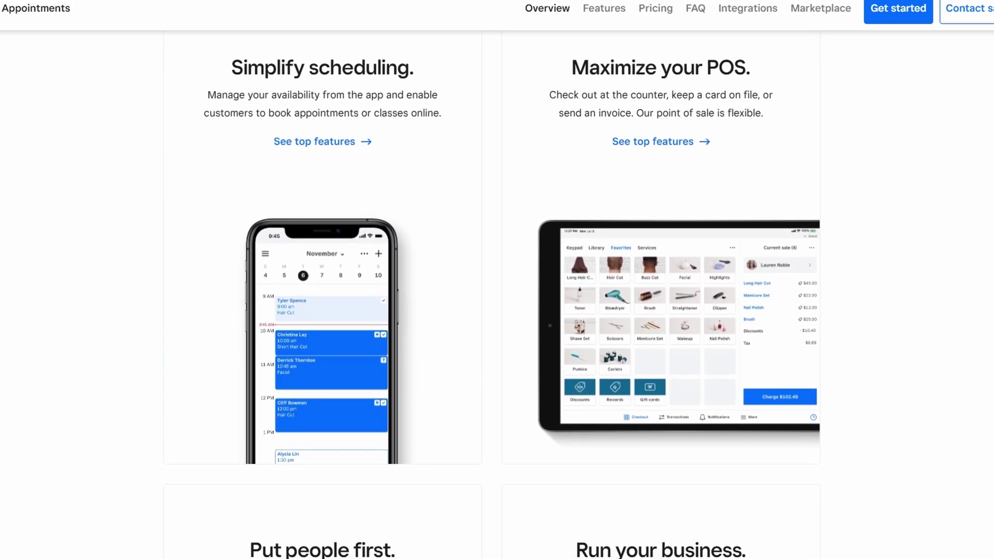
{"action": "scroll", "coordinate": [497, 279], "scroll_direction": "down", "scroll_amount": 1}
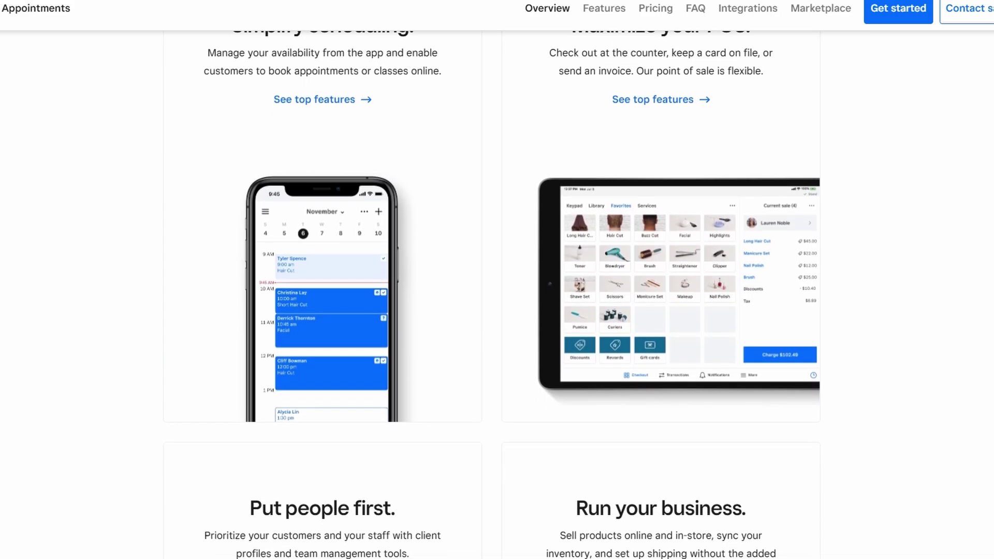
Step: Review the "Put people first" and "Run your business" feature cards, continuing to the section on taking payments by phone
{"action": "scroll", "coordinate": [497, 279], "scroll_direction": "down", "scroll_amount": 1}
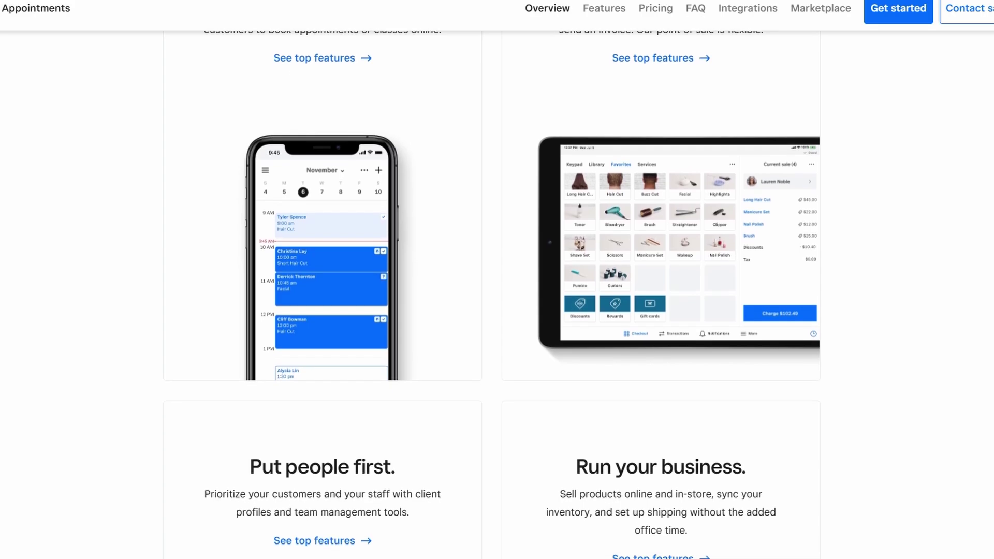
{"action": "scroll", "coordinate": [497, 280], "scroll_direction": "down", "scroll_amount": 1}
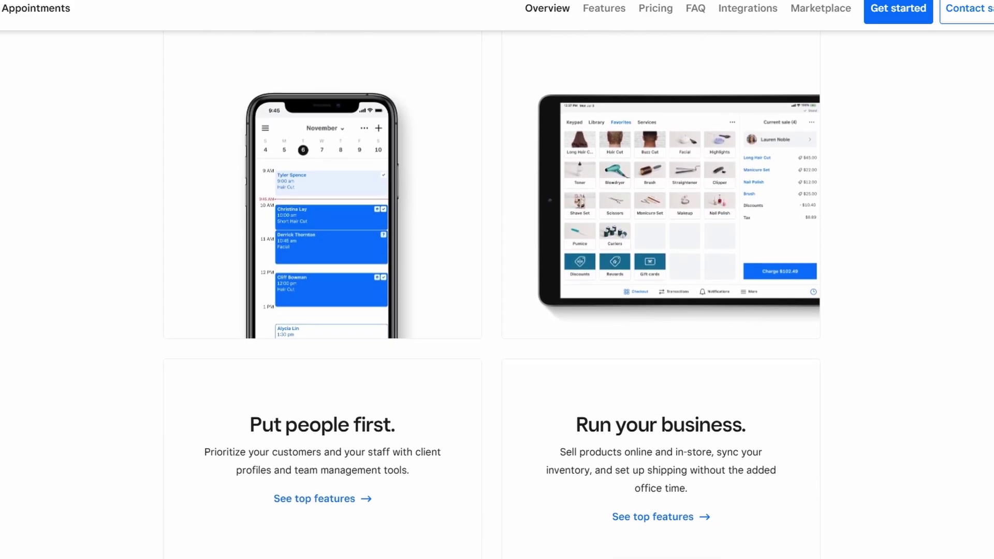
{"action": "scroll", "coordinate": [497, 280], "scroll_direction": "down", "scroll_amount": 1}
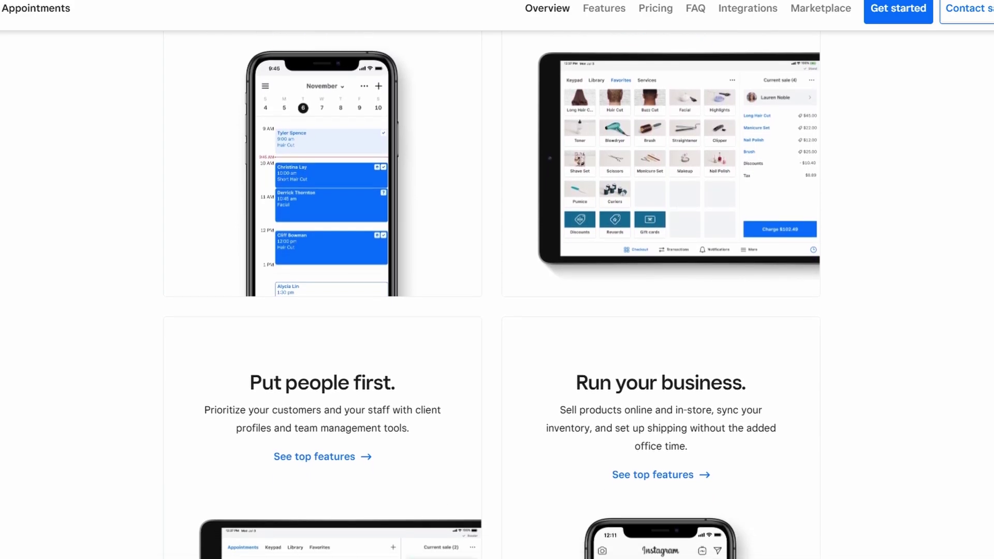
{"action": "scroll", "coordinate": [497, 279], "scroll_direction": "down", "scroll_amount": 1}
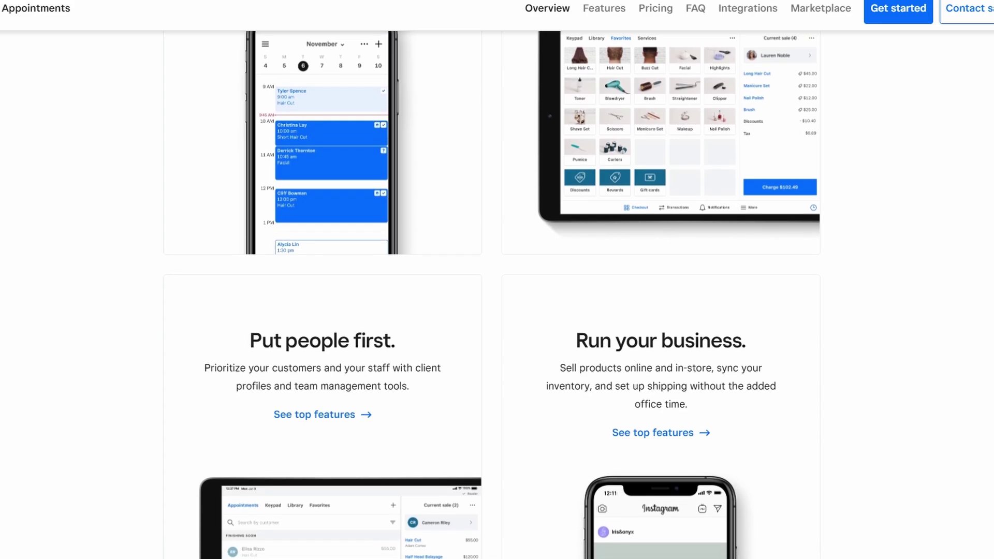
{"action": "scroll", "coordinate": [497, 279], "scroll_direction": "down", "scroll_amount": 1}
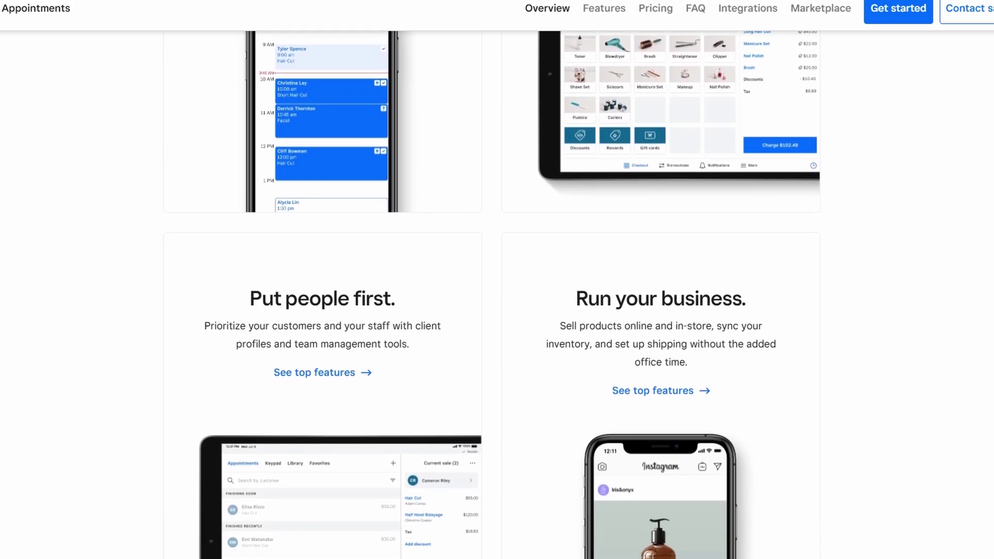
{"action": "scroll", "coordinate": [497, 280], "scroll_direction": "down", "scroll_amount": 1}
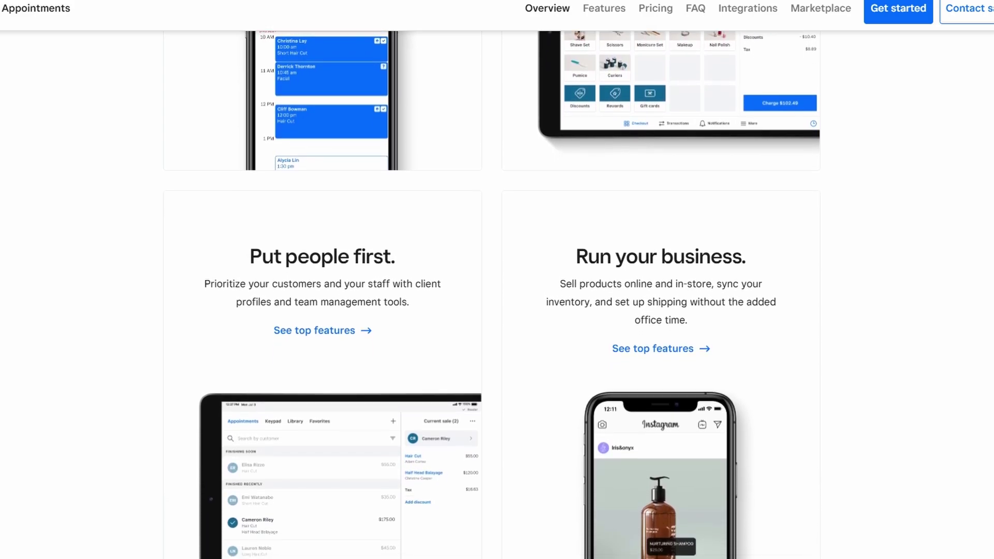
{"action": "scroll", "coordinate": [497, 280], "scroll_direction": "down", "scroll_amount": 1}
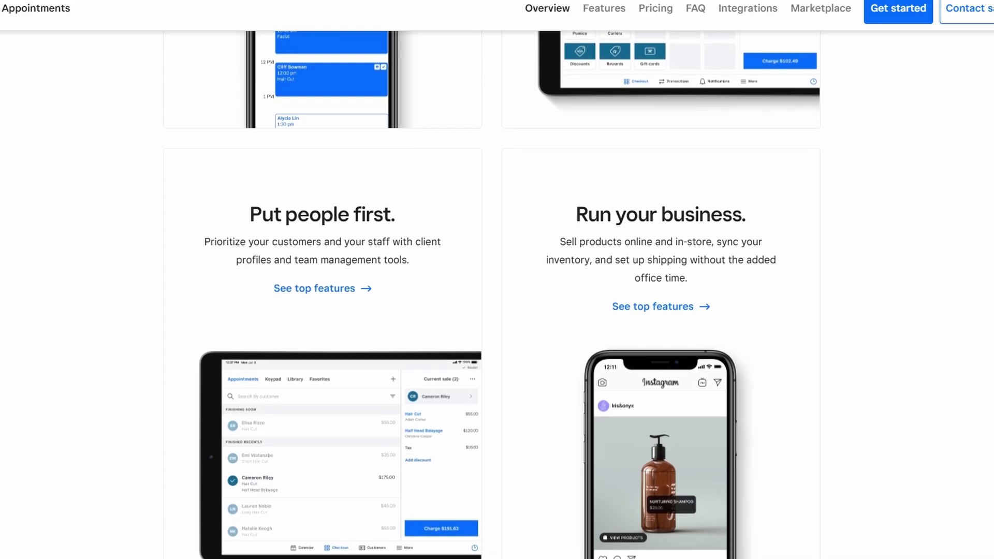
{"action": "scroll", "coordinate": [497, 279], "scroll_direction": "down", "scroll_amount": 1}
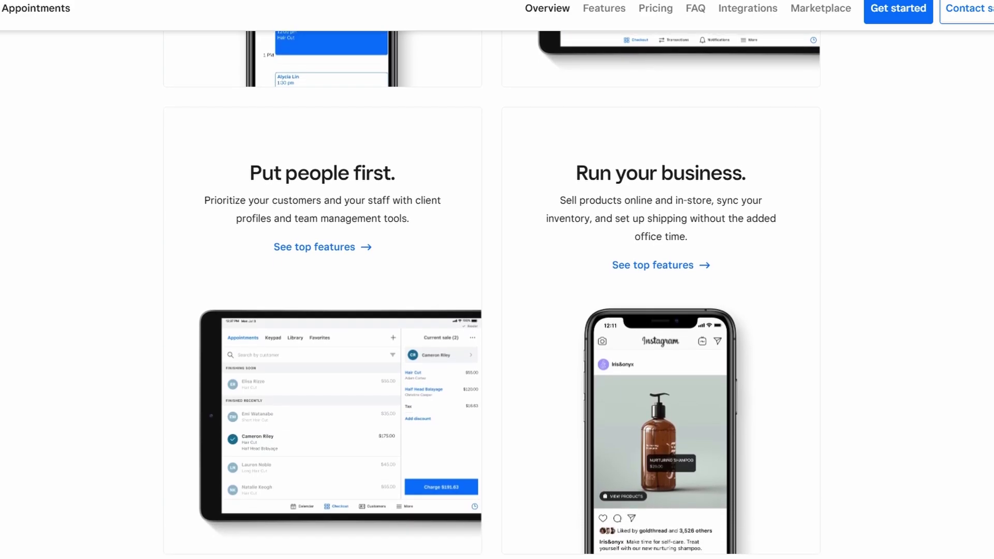
{"action": "scroll", "coordinate": [497, 279], "scroll_direction": "down", "scroll_amount": 1}
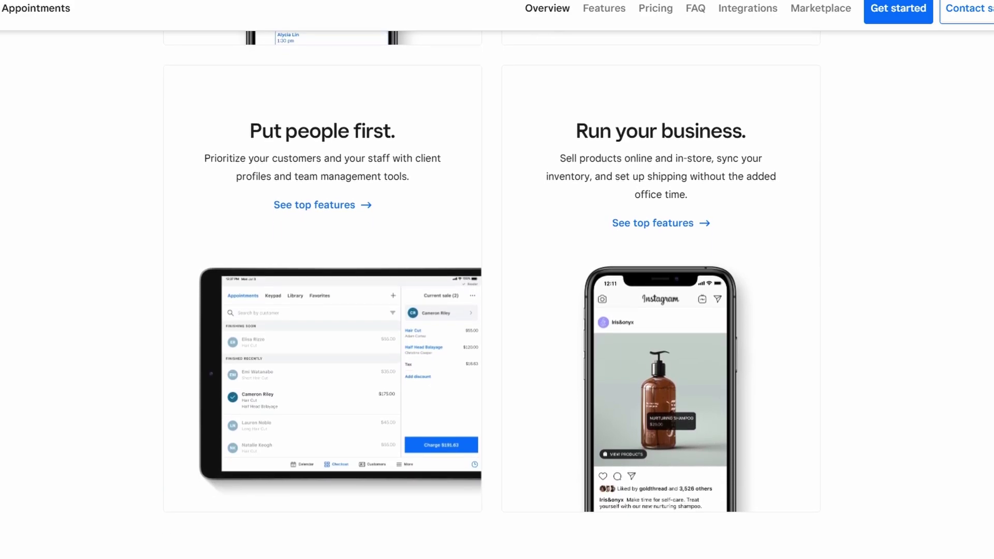
{"action": "scroll", "coordinate": [497, 279], "scroll_direction": "down", "scroll_amount": 1}
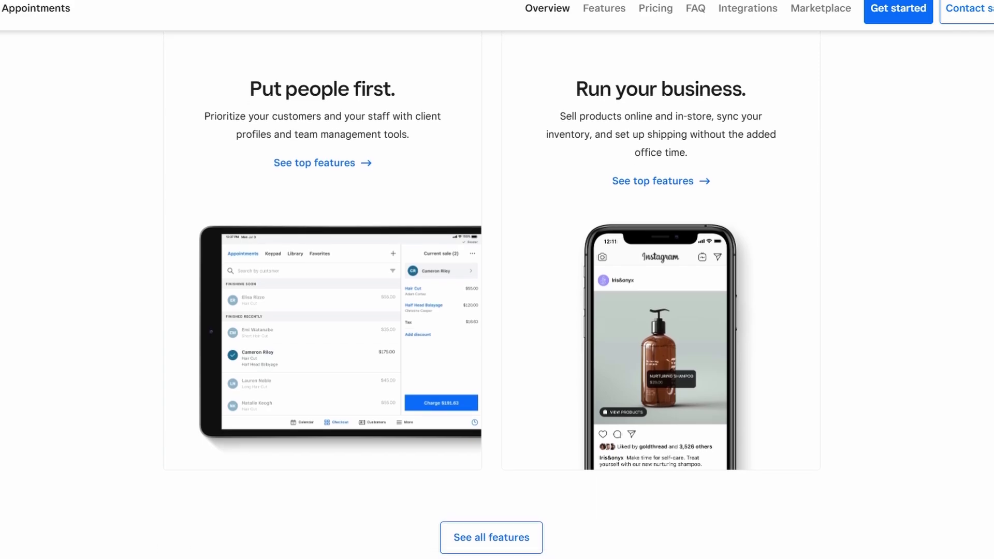
{"action": "scroll", "coordinate": [496, 279], "scroll_direction": "down", "scroll_amount": 1}
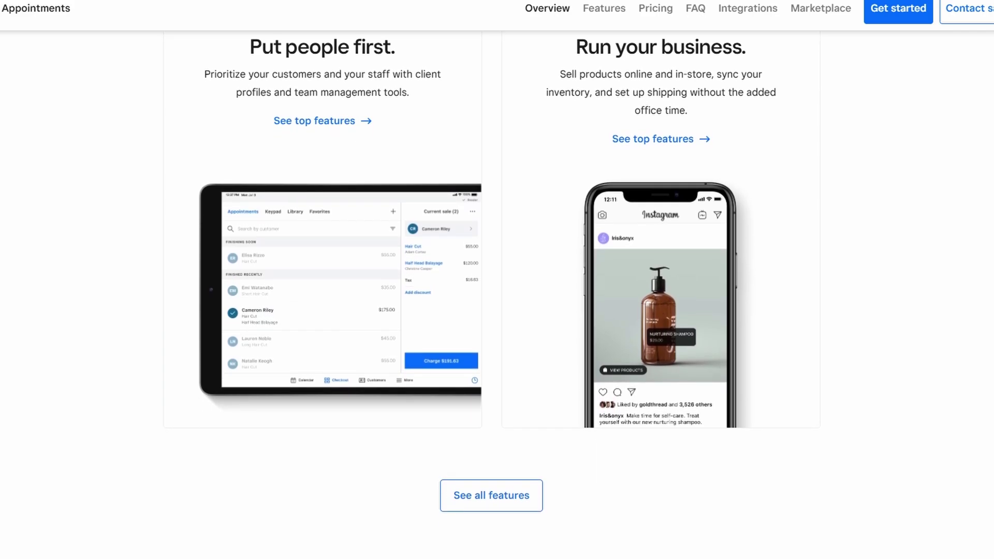
{"action": "scroll", "coordinate": [497, 279], "scroll_direction": "down", "scroll_amount": 2}
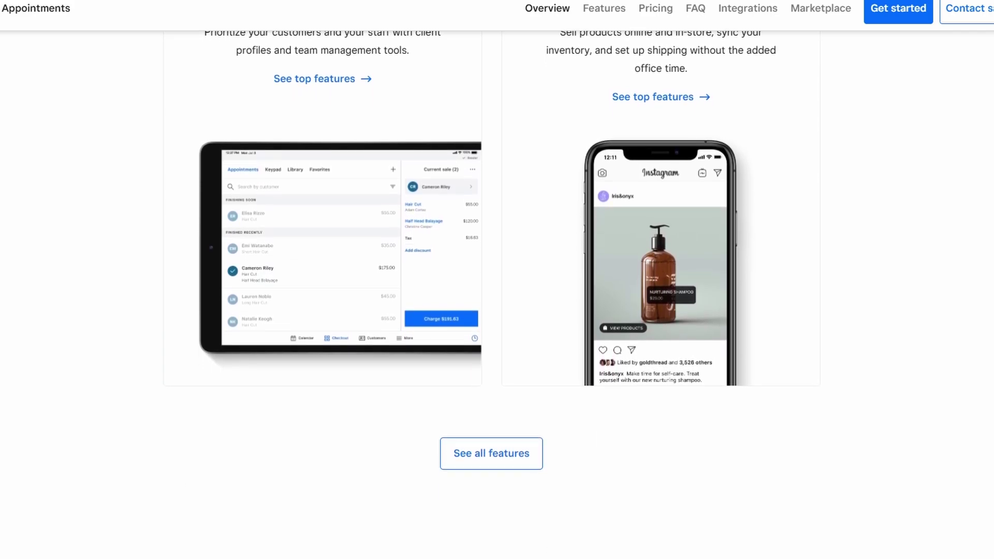
{"action": "scroll", "coordinate": [497, 280], "scroll_direction": "down", "scroll_amount": 2}
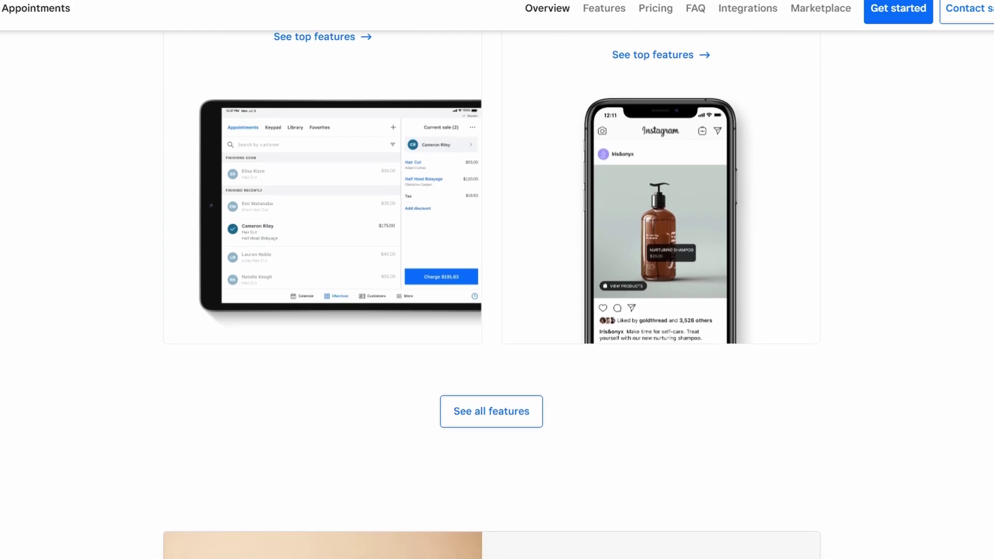
{"action": "scroll", "coordinate": [497, 279], "scroll_direction": "down", "scroll_amount": 2}
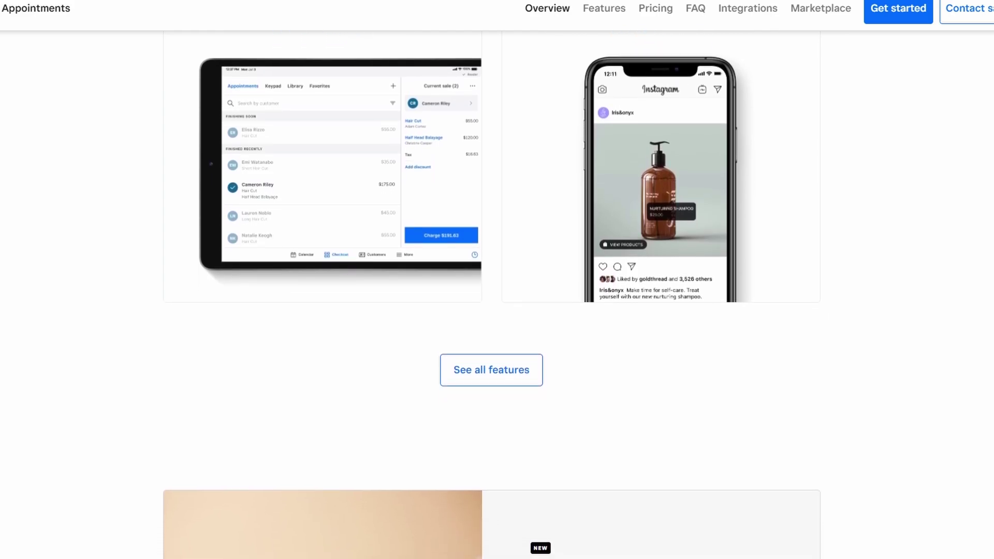
{"action": "scroll", "coordinate": [497, 279], "scroll_direction": "down", "scroll_amount": 2}
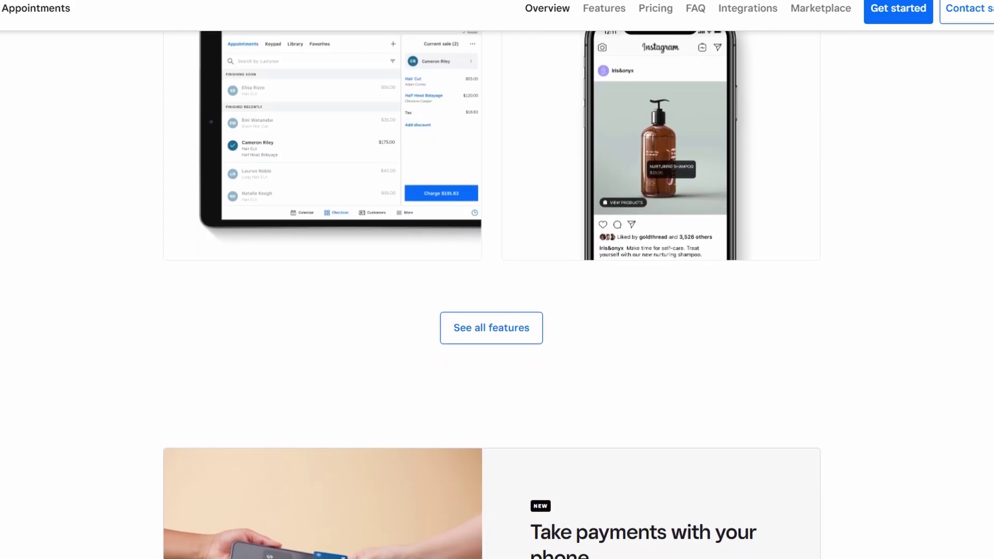
Step: Examine the "Take payments with your phone" section, continuing to the "Made to match your craft" heading
{"action": "scroll", "coordinate": [497, 280], "scroll_direction": "down", "scroll_amount": 2}
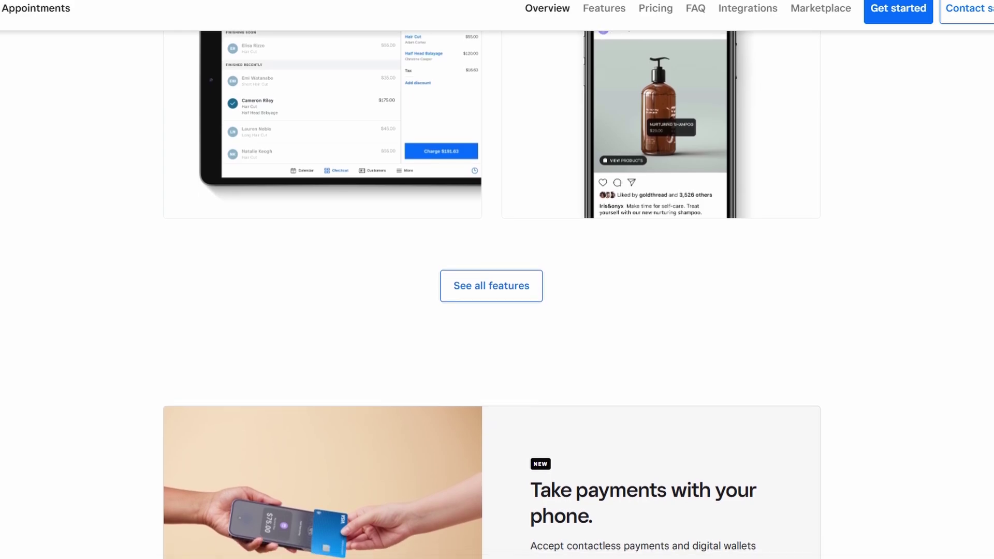
{"action": "scroll", "coordinate": [497, 280], "scroll_direction": "down", "scroll_amount": 2}
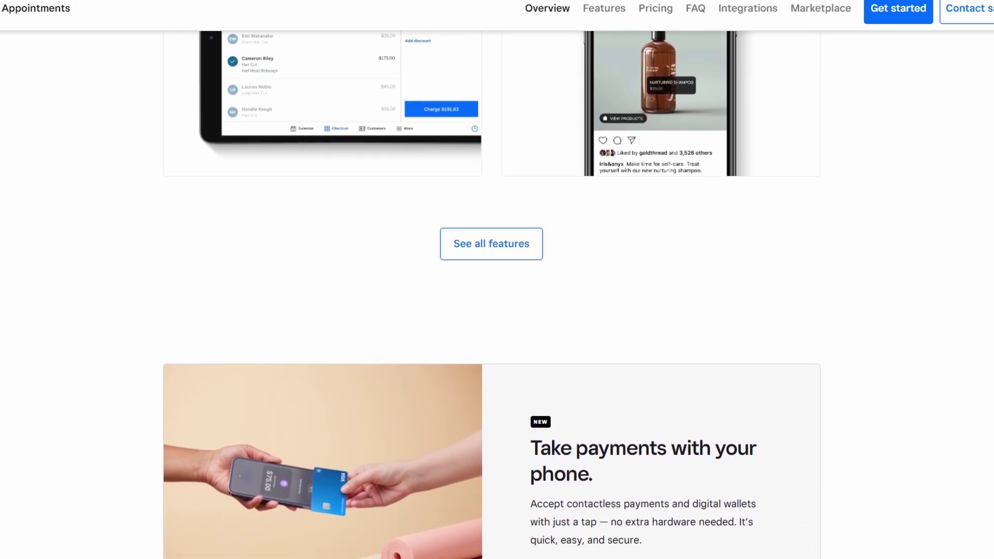
{"action": "scroll", "coordinate": [497, 279], "scroll_direction": "down", "scroll_amount": 2}
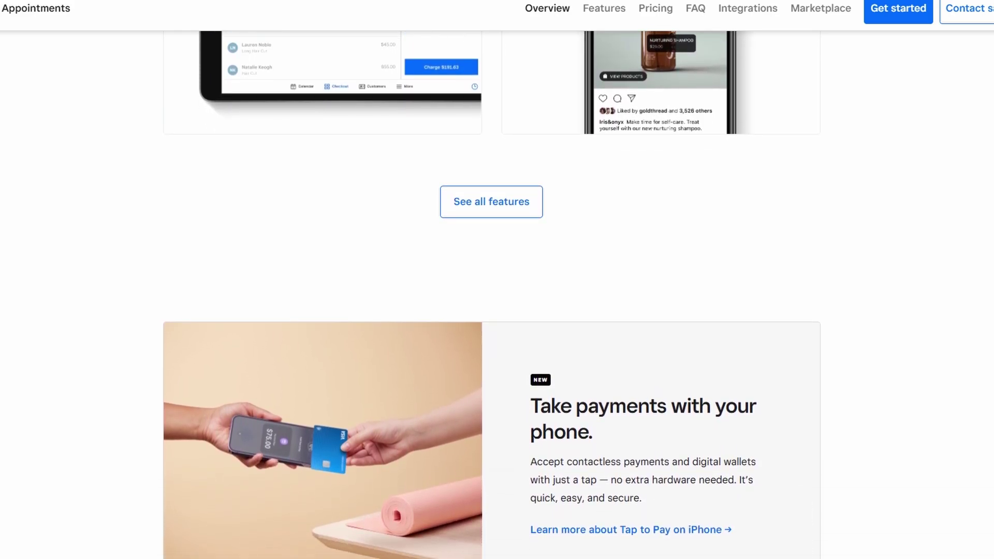
{"action": "scroll", "coordinate": [497, 279], "scroll_direction": "down", "scroll_amount": 2}
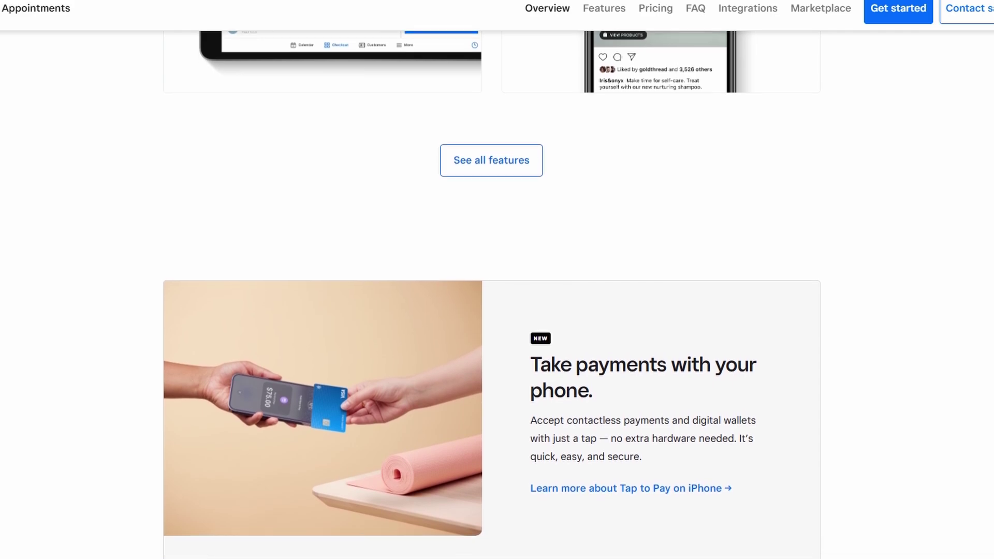
{"action": "scroll", "coordinate": [497, 279], "scroll_direction": "down", "scroll_amount": 2}
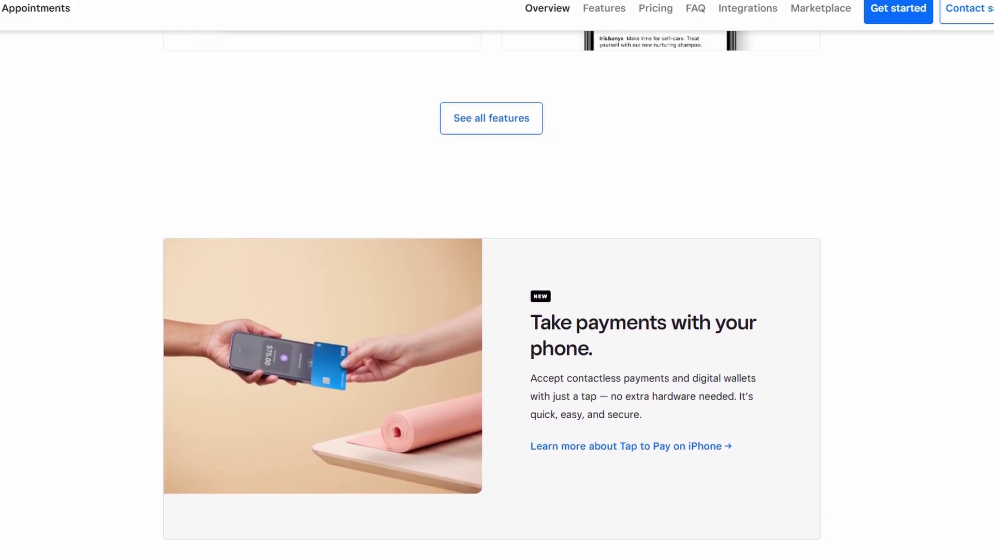
{"action": "scroll", "coordinate": [496, 280], "scroll_direction": "down", "scroll_amount": 2}
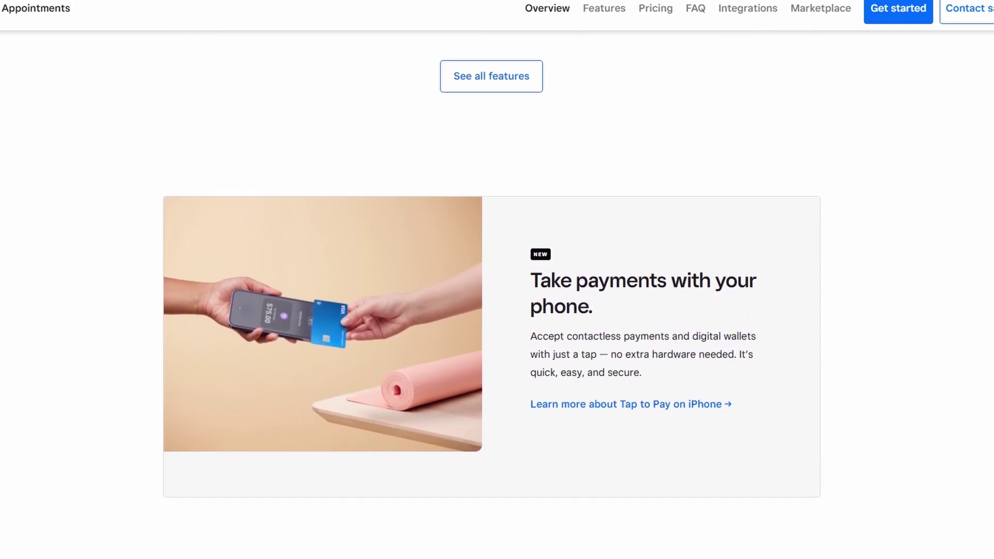
{"action": "scroll", "coordinate": [496, 279], "scroll_direction": "down", "scroll_amount": 2}
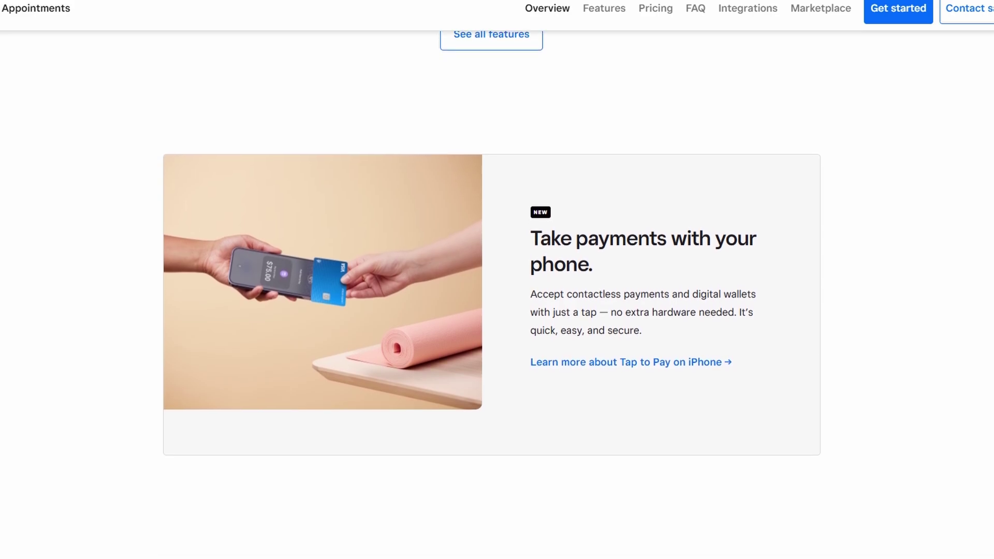
{"action": "scroll", "coordinate": [497, 279], "scroll_direction": "down", "scroll_amount": 2}
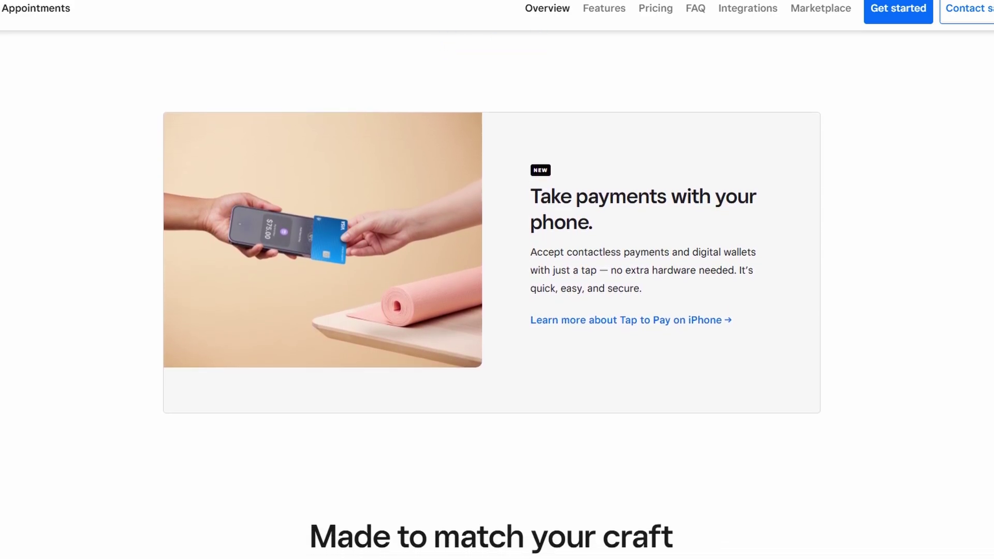
{"action": "scroll", "coordinate": [497, 280], "scroll_direction": "down", "scroll_amount": 2}
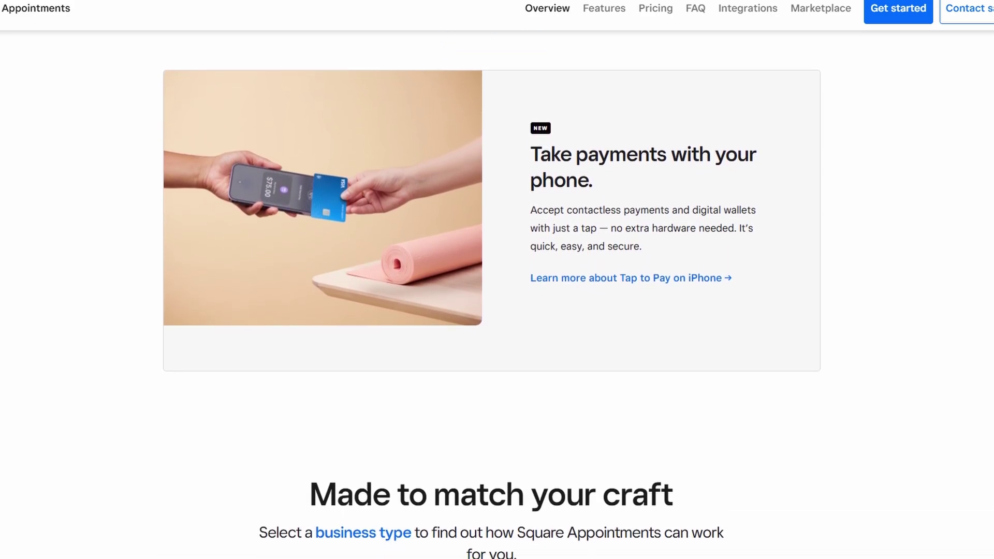
{"action": "scroll", "coordinate": [497, 279], "scroll_direction": "down", "scroll_amount": 1}
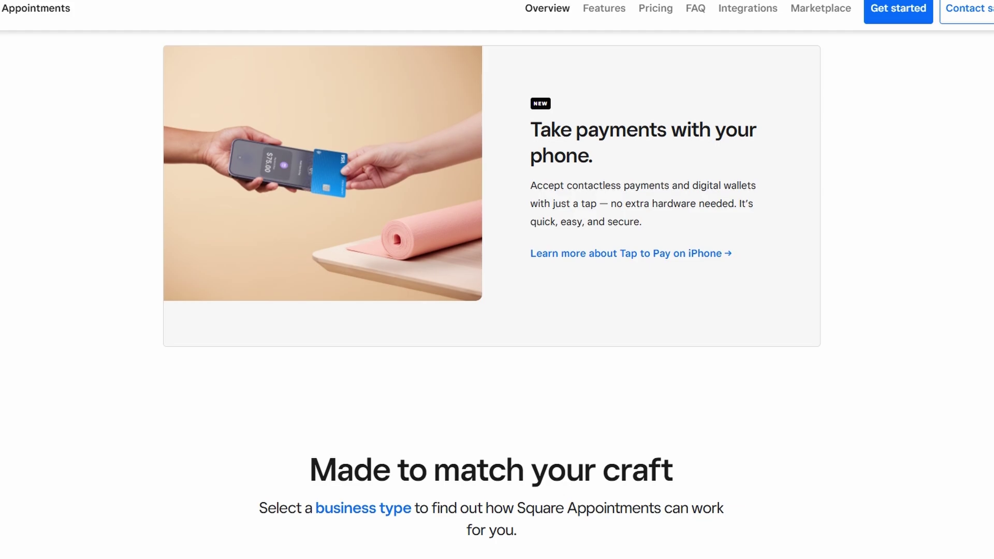
Step: Return to the start of the overview page and get started with Square Appointments from the banner
{"action": "key", "text": "Home"}
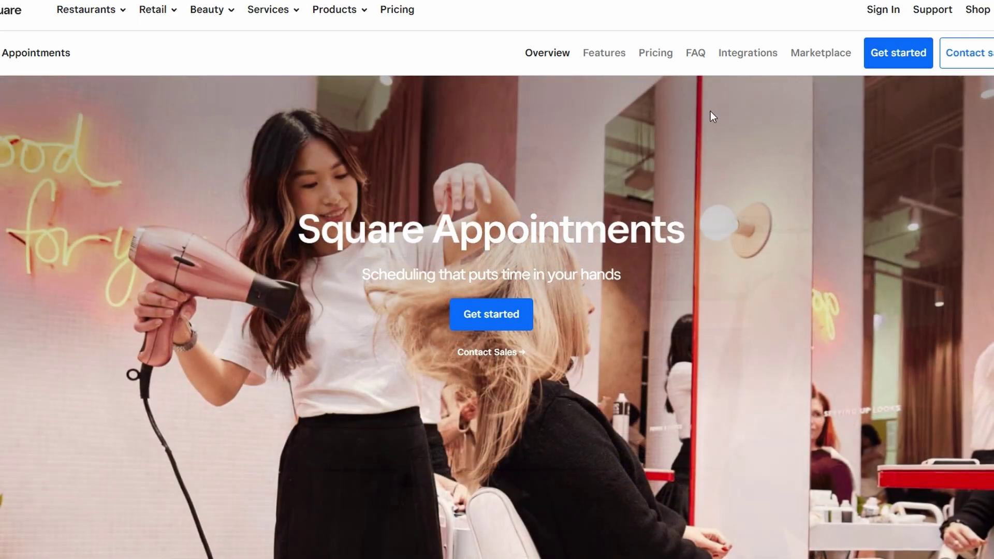
{"action": "left_click", "coordinate": [488, 317]}
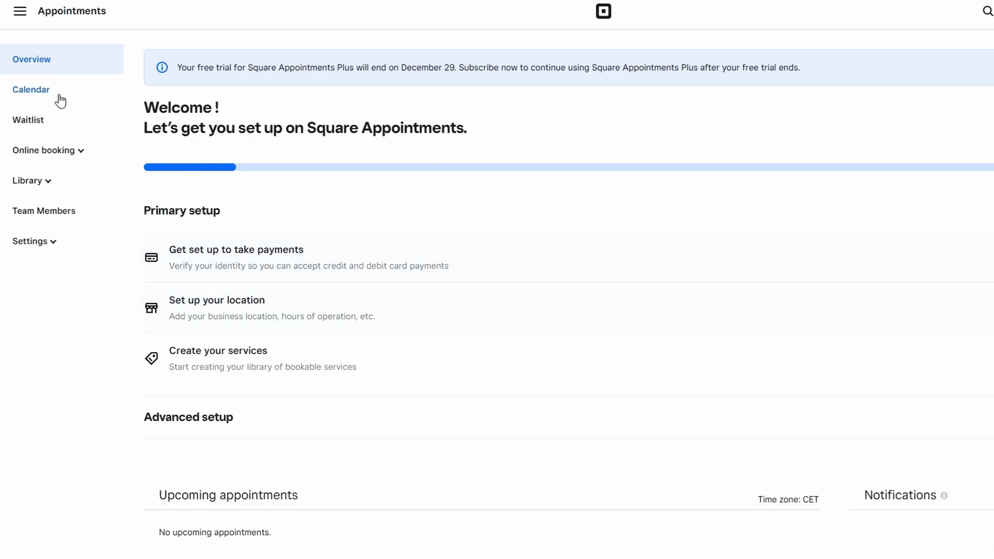
Step: Open the appointments calendar and look over the hours in the Nov 24 – Nov 30 week
{"action": "left_click", "coordinate": [61, 100]}
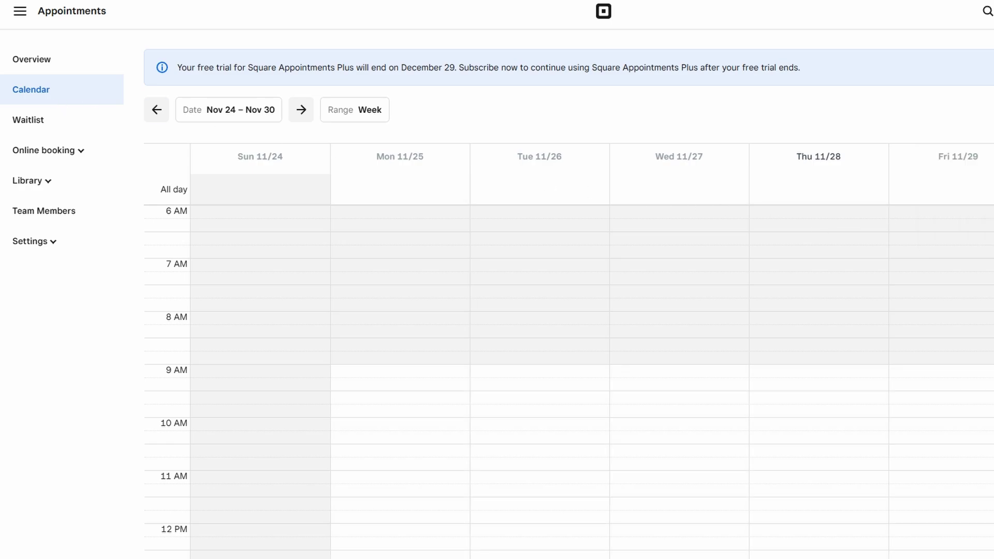
{"action": "scroll", "coordinate": [263, 261], "scroll_direction": "down", "scroll_amount": 6}
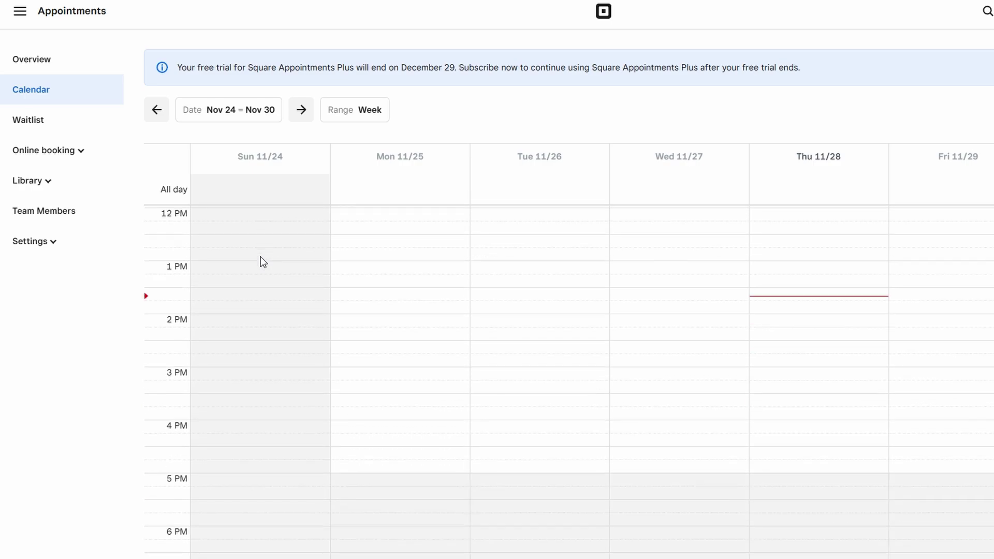
{"action": "scroll", "coordinate": [263, 262], "scroll_direction": "up", "scroll_amount": 12}
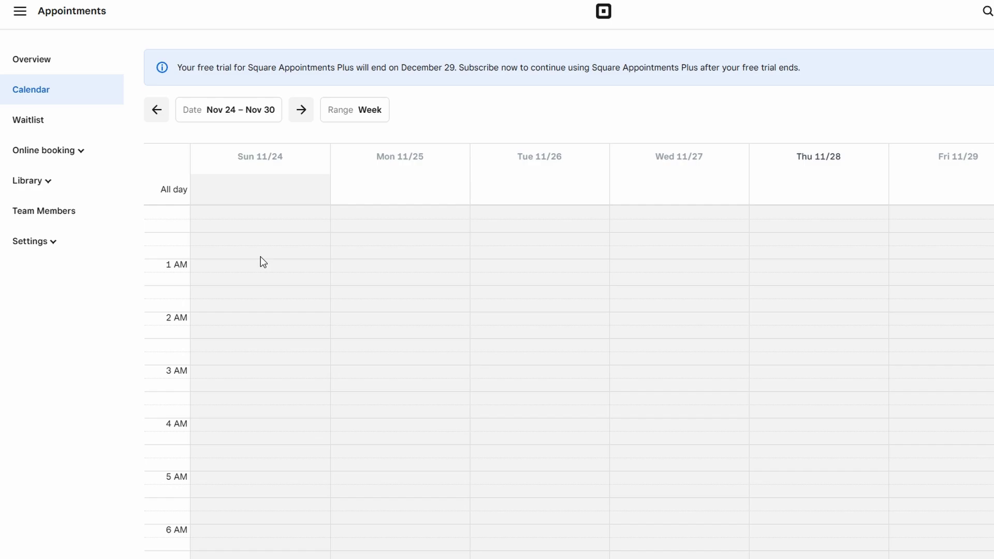
Step: Open the availability editor and review the one-time daily hours for the Nov 24 – Nov 30 week
{"action": "left_click", "coordinate": [965, 73]}
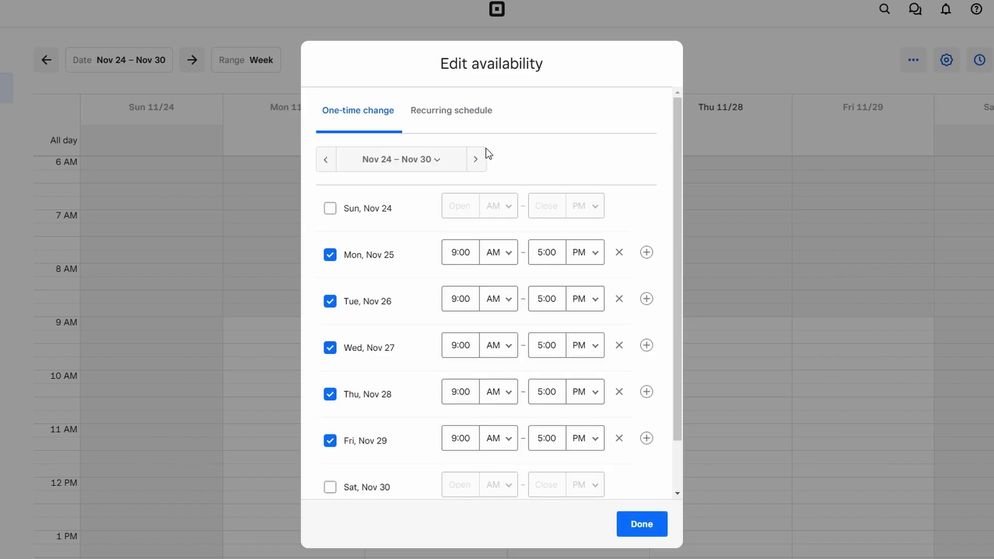
{"action": "scroll", "coordinate": [485, 148], "scroll_direction": "down", "scroll_amount": 2}
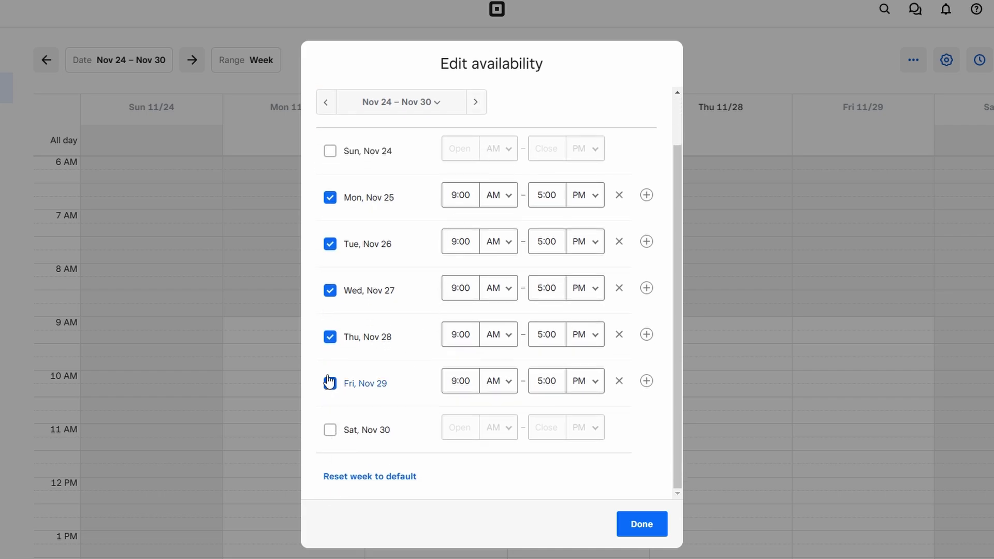
{"action": "scroll", "coordinate": [524, 365], "scroll_direction": "up", "scroll_amount": 2}
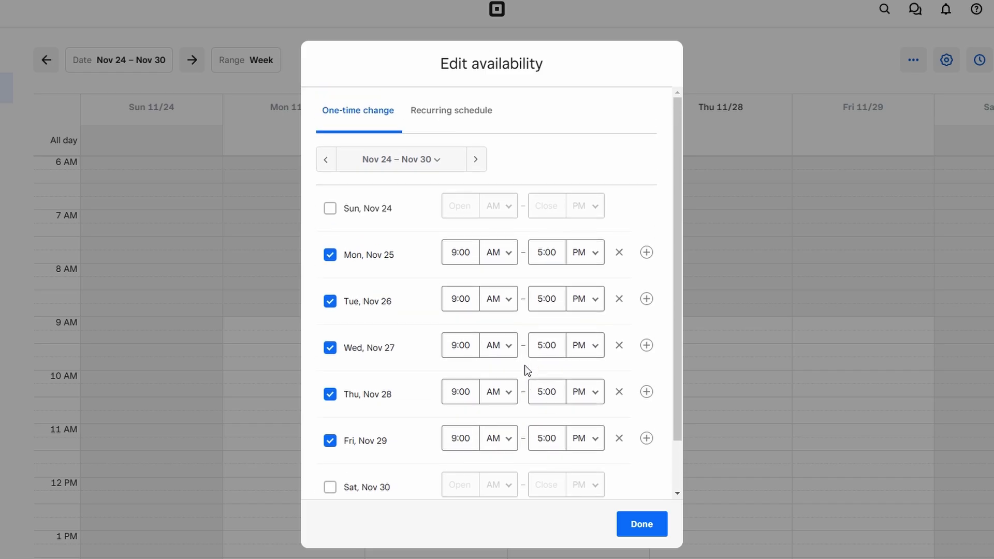
{"action": "scroll", "coordinate": [523, 365], "scroll_direction": "down", "scroll_amount": 2}
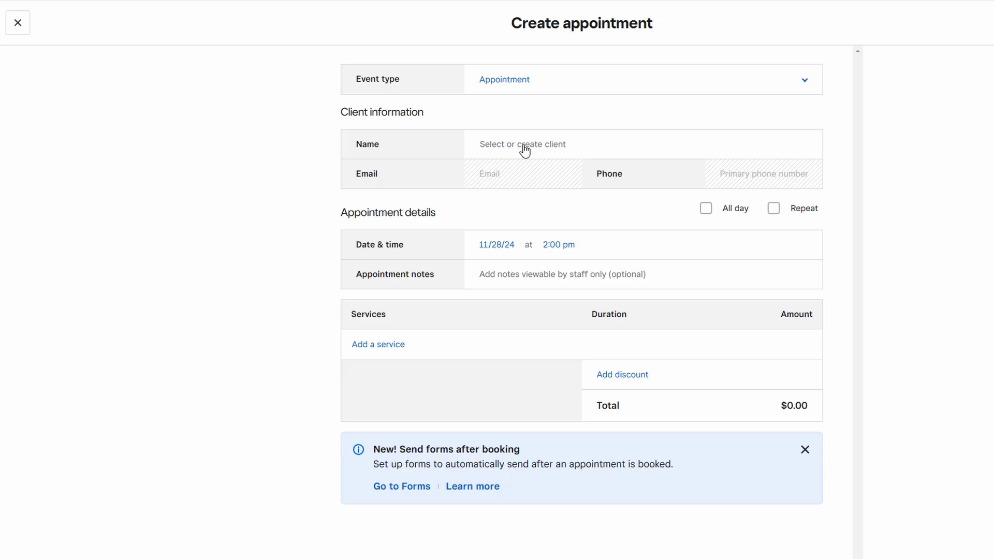
Step: Explore the date picker, all-day option and notes field of the new appointment form
{"action": "left_click", "coordinate": [472, 248]}
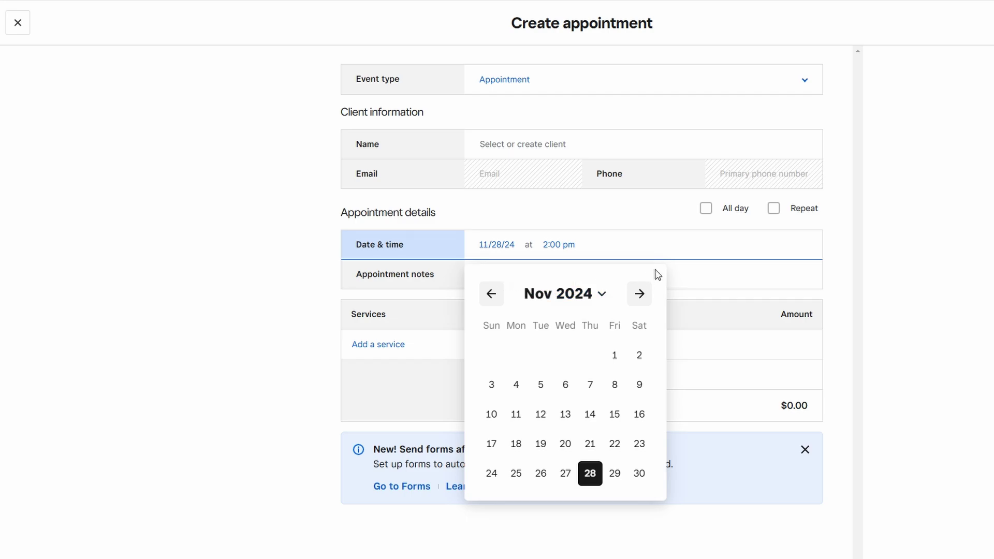
{"action": "left_click", "coordinate": [646, 250]}
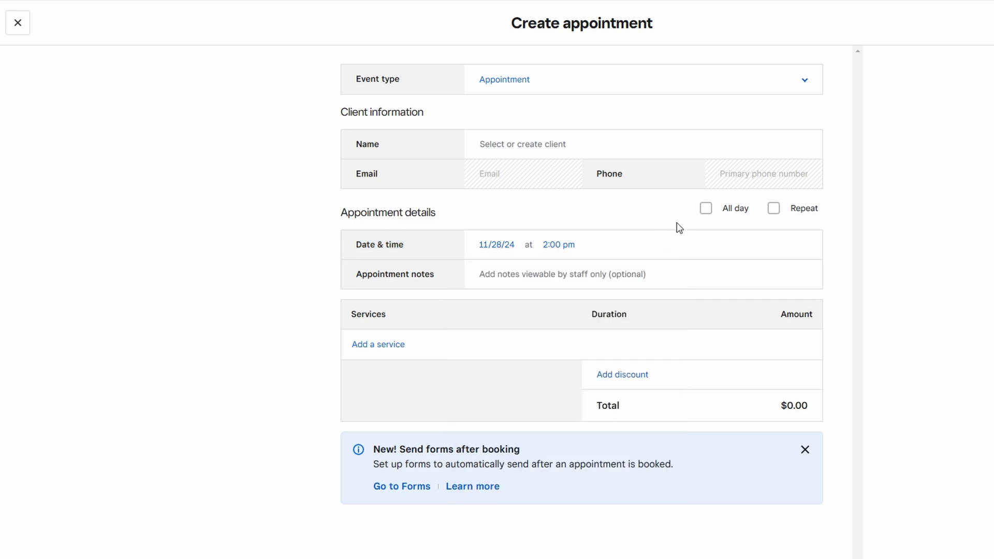
{"action": "left_click", "coordinate": [705, 209]}
{"action": "left_click", "coordinate": [708, 212]}
{"action": "left_click", "coordinate": [576, 282]}
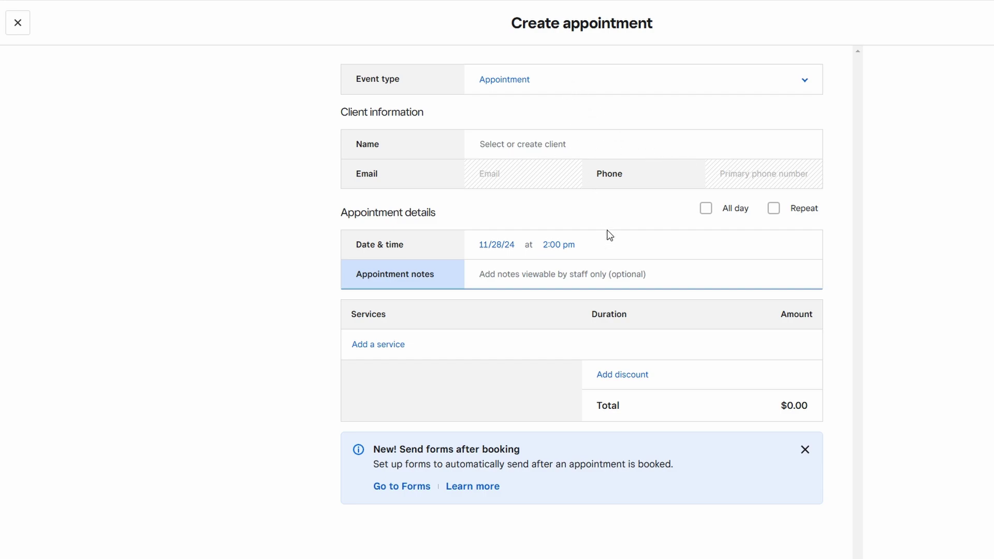
Step: Look over the services that can be added and the event types offered for the new appointment
{"action": "left_click", "coordinate": [378, 344]}
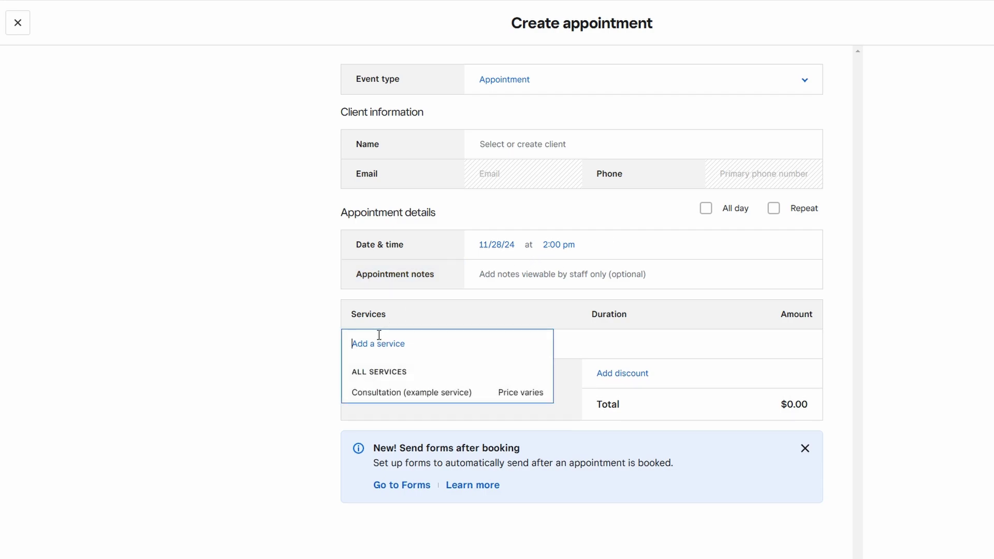
{"action": "left_click", "coordinate": [318, 383]}
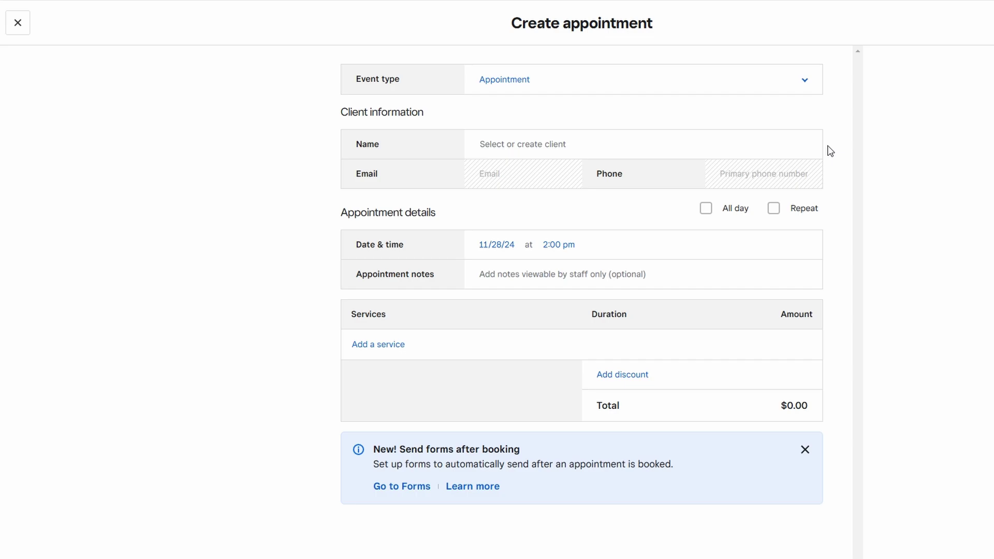
{"action": "left_click", "coordinate": [517, 78]}
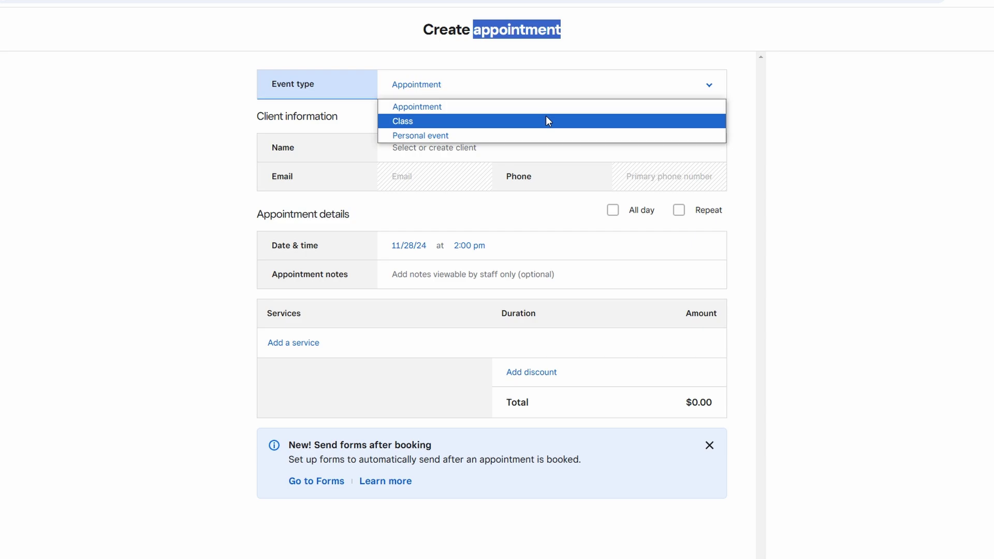
{"action": "left_click", "coordinate": [559, 103]}
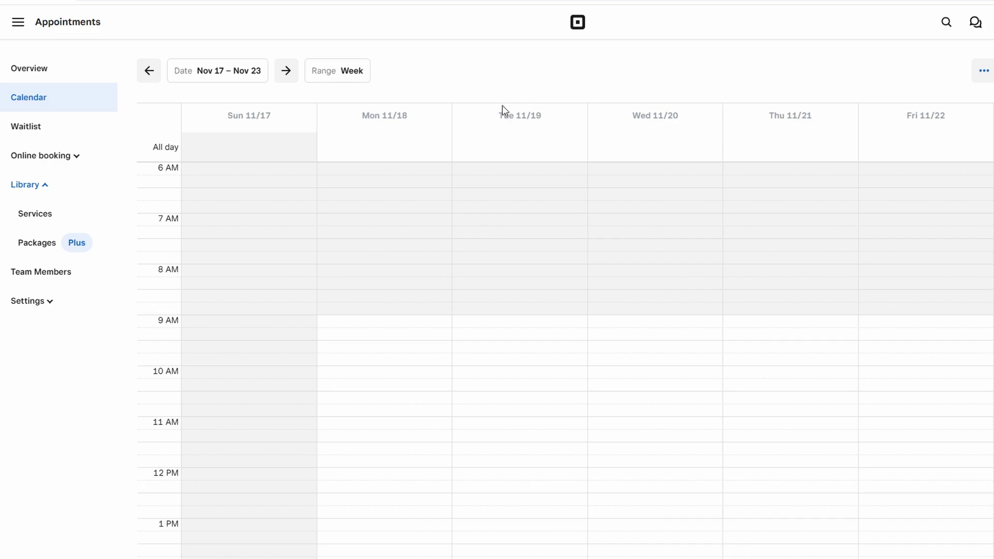
Step: Open the service library, view the details of the example Consultation service and close them
{"action": "left_click", "coordinate": [46, 220]}
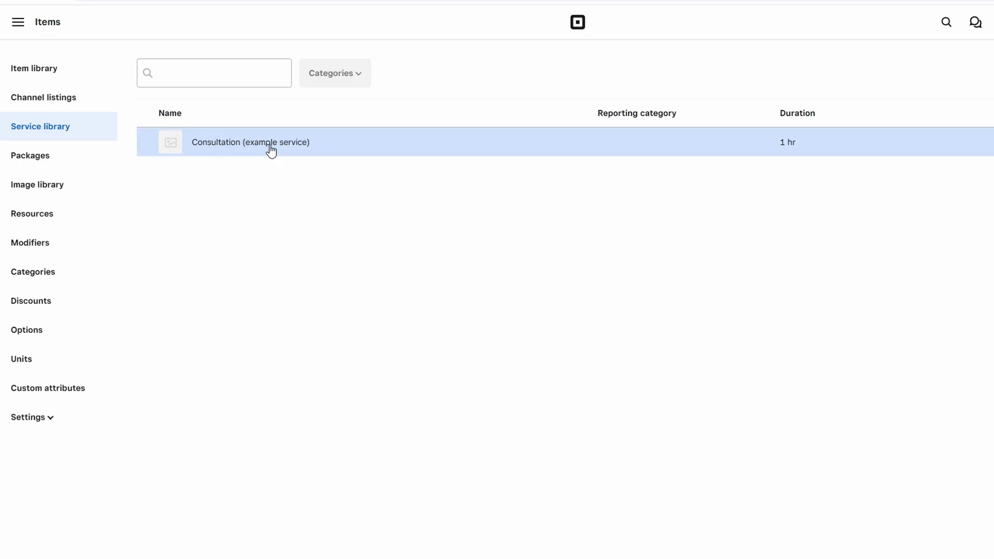
{"action": "left_click", "coordinate": [310, 150]}
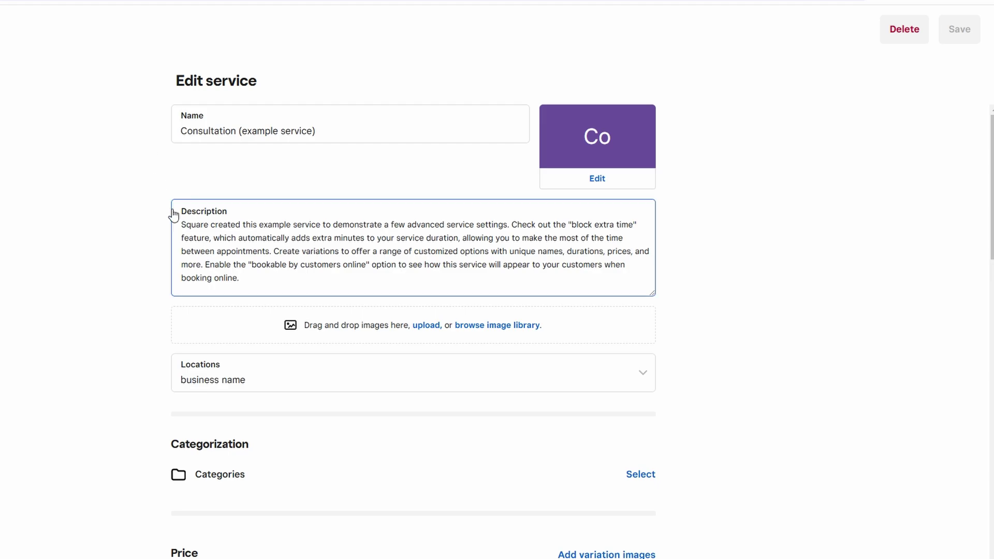
{"action": "left_click", "coordinate": [1, 29]}
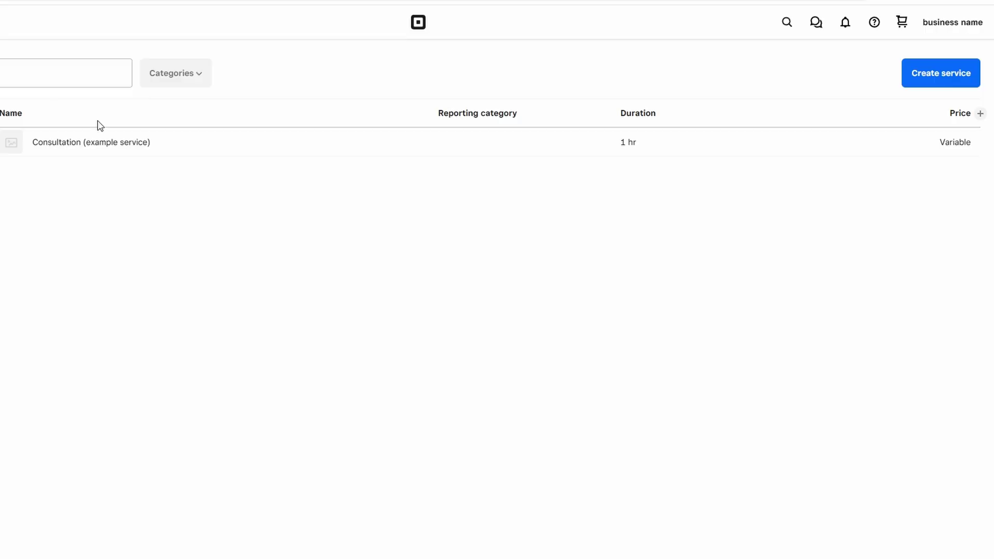
Step: Start creating a new service and name it "service name"
{"action": "left_click", "coordinate": [909, 73]}
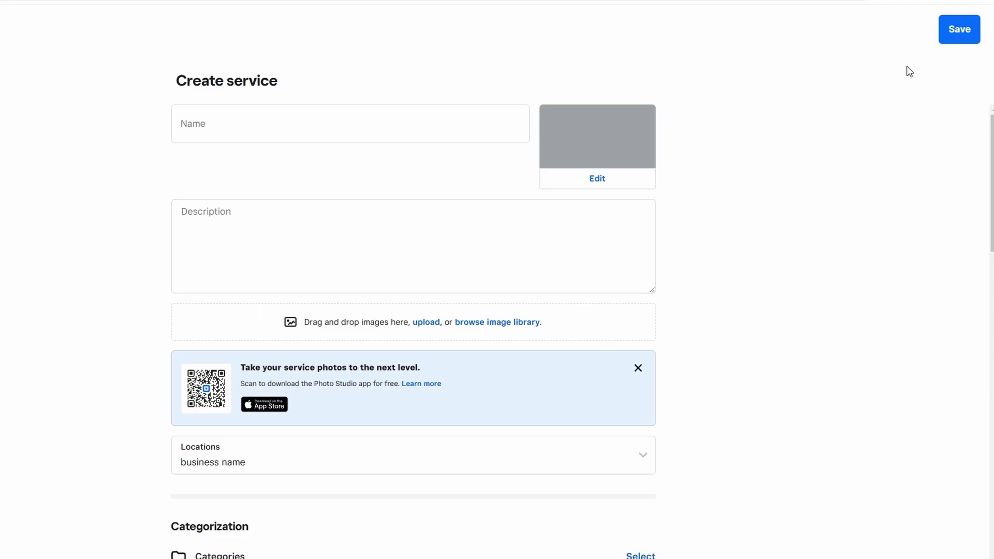
{"action": "left_click_drag", "start_coordinate": [169, 89], "coordinate": [283, 84]}
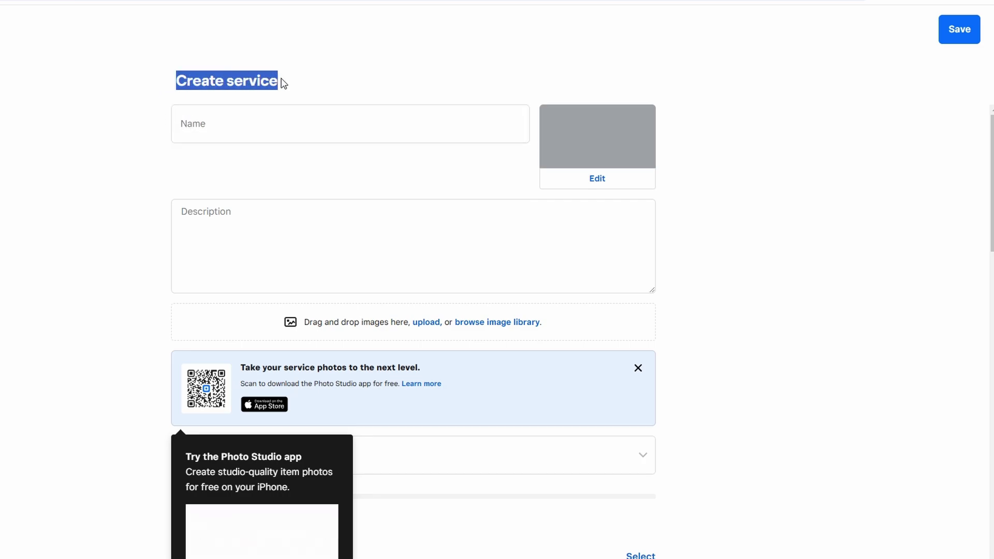
{"action": "double_click", "coordinate": [252, 82]}
{"action": "key", "text": "ctrl+c"}
{"action": "left_click", "coordinate": [228, 131]}
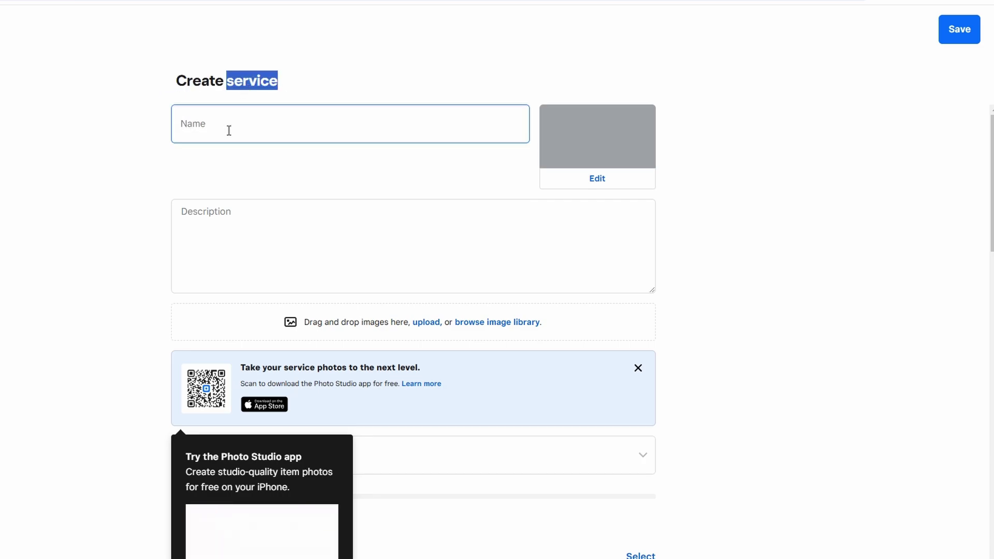
{"action": "key", "text": "ctrl+v"}
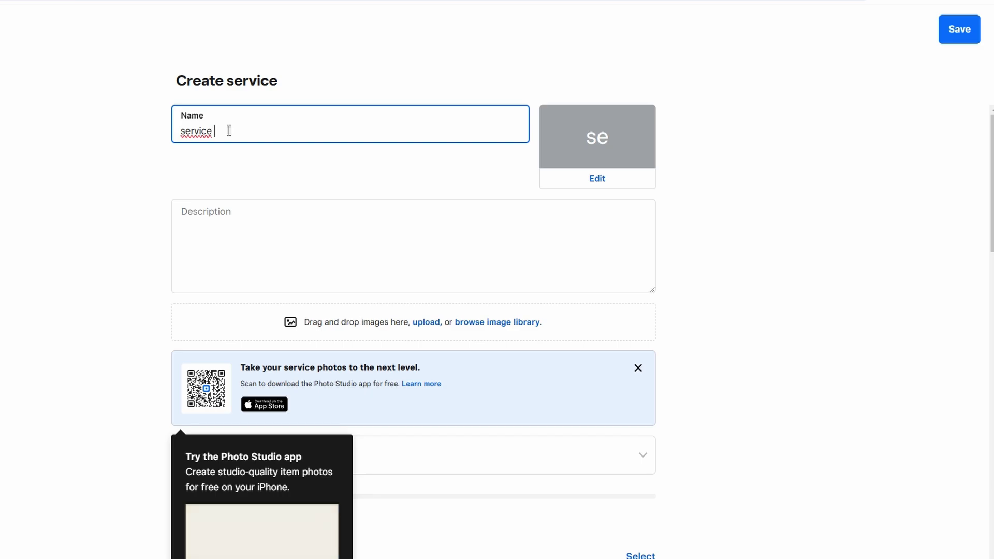
{"action": "type", "text": "name"}
Step: Enter "Description" as the new service's description
{"action": "left_click", "coordinate": [214, 211]}
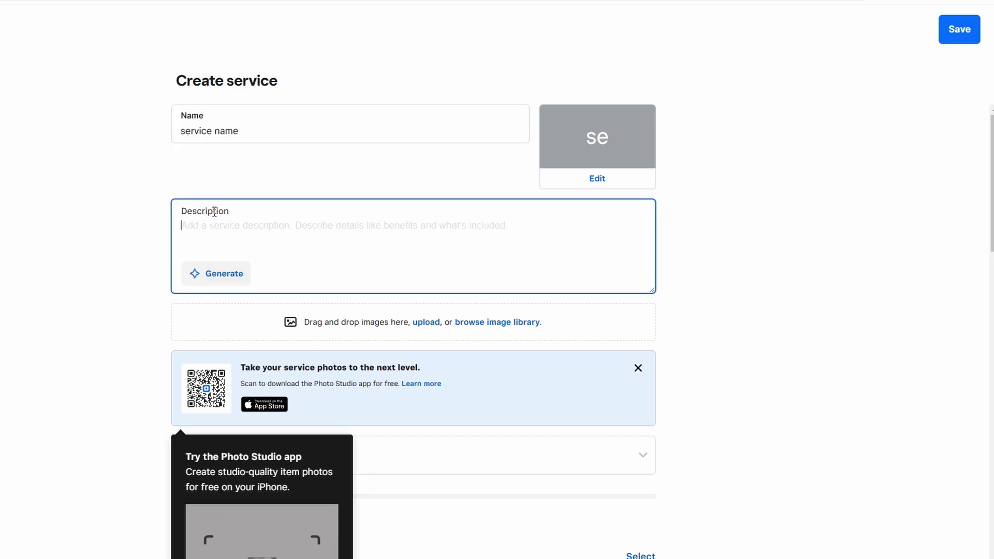
{"action": "double_click", "coordinate": [214, 211]}
{"action": "key", "text": "ctrl+c"}
{"action": "left_click", "coordinate": [214, 211]}
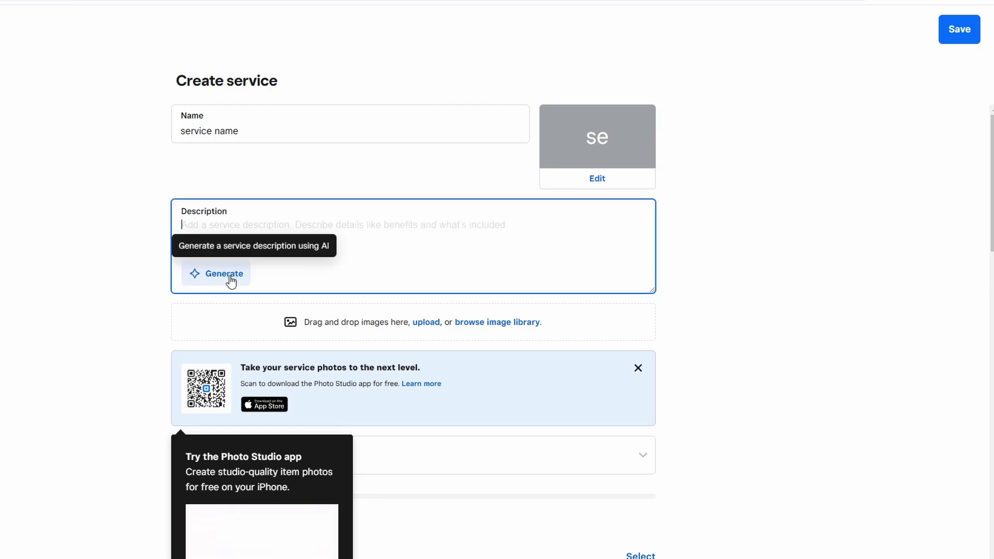
{"action": "key", "text": "ctrl+v"}
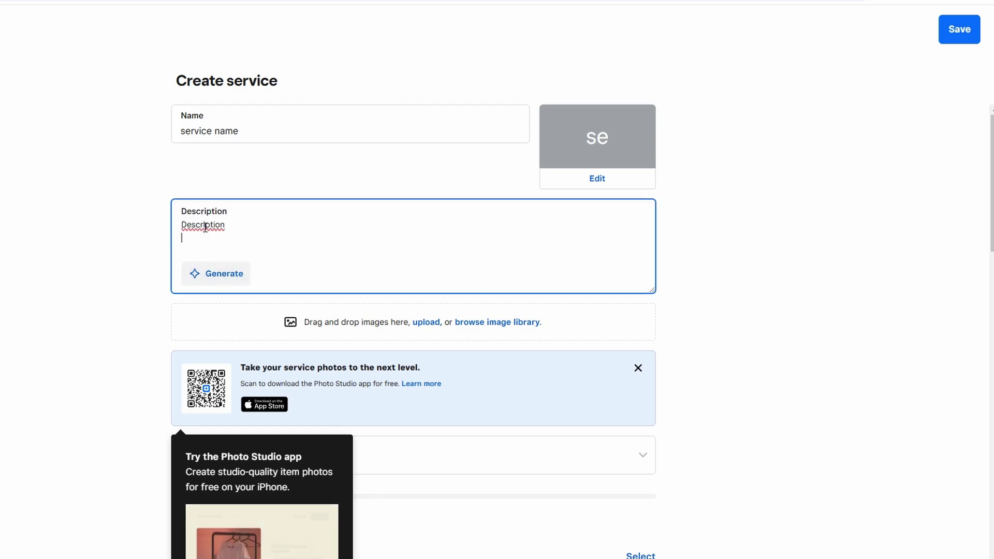
{"action": "left_click", "coordinate": [137, 258]}
{"action": "left_click", "coordinate": [195, 210]}
Step: Dismiss the Photo Studio app tip covering the service form
{"action": "scroll", "coordinate": [195, 211], "scroll_direction": "down", "scroll_amount": 5}
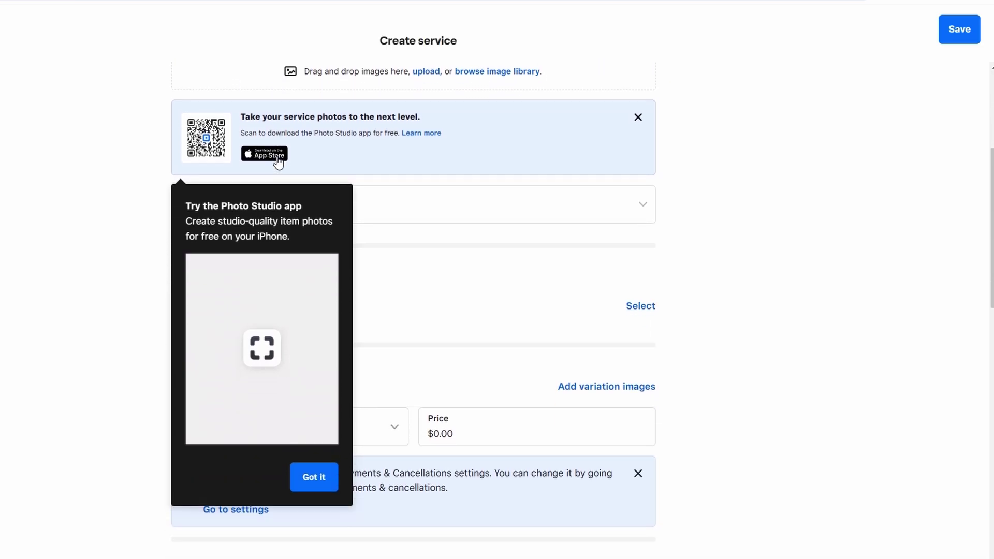
{"action": "scroll", "coordinate": [278, 162], "scroll_direction": "down", "scroll_amount": 2}
{"action": "left_click", "coordinate": [325, 362]}
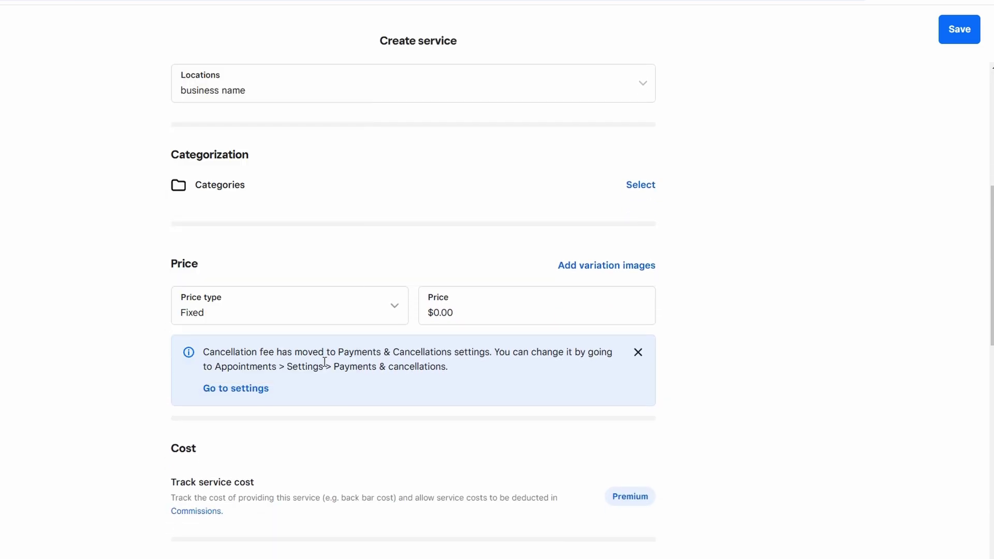
Step: Set the service's fixed price to $1.00
{"action": "scroll", "coordinate": [337, 262], "scroll_direction": "up", "scroll_amount": 1}
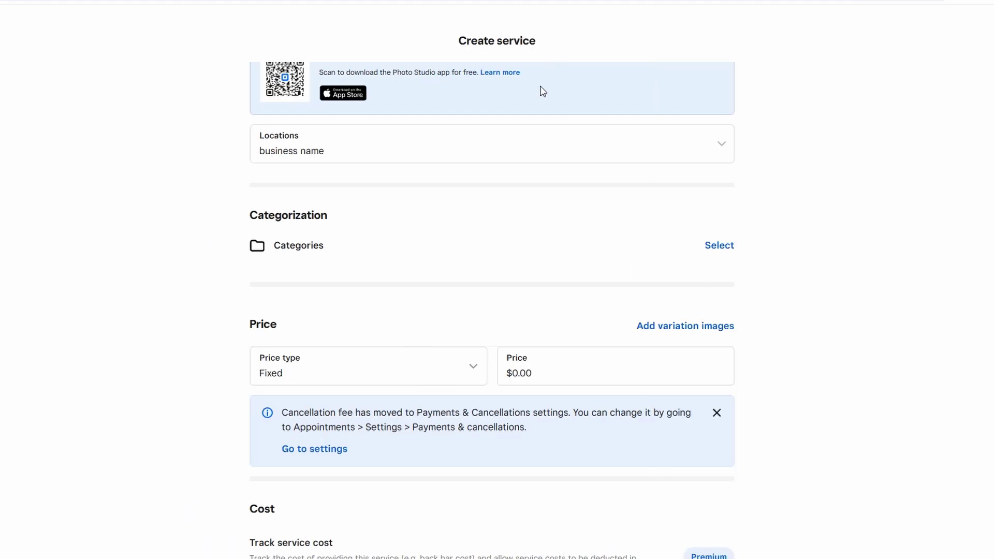
{"action": "scroll", "coordinate": [542, 91], "scroll_direction": "up", "scroll_amount": 1}
{"action": "left_click", "coordinate": [525, 433]}
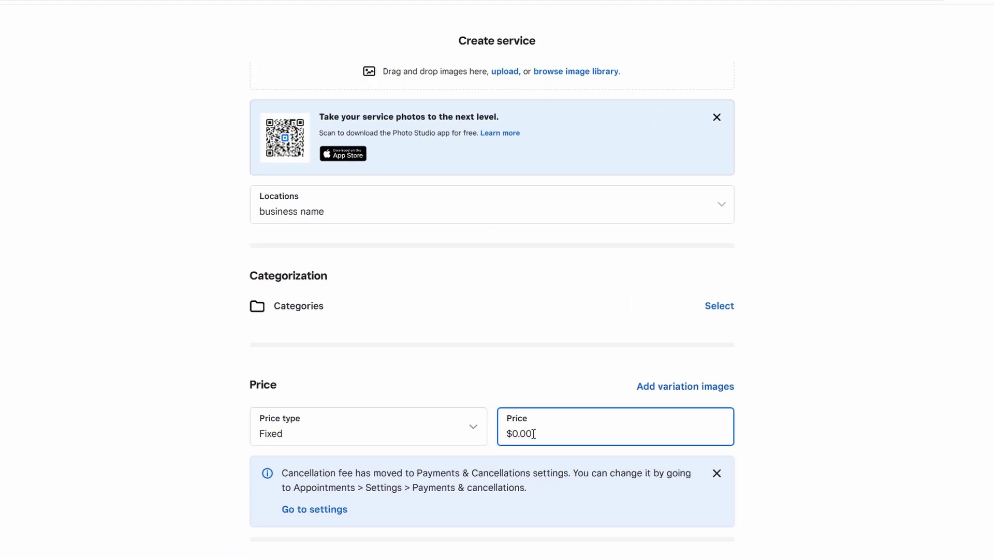
{"action": "double_click", "coordinate": [533, 434]}
{"action": "type", "text": "1"}
{"action": "left_click", "coordinate": [620, 385]}
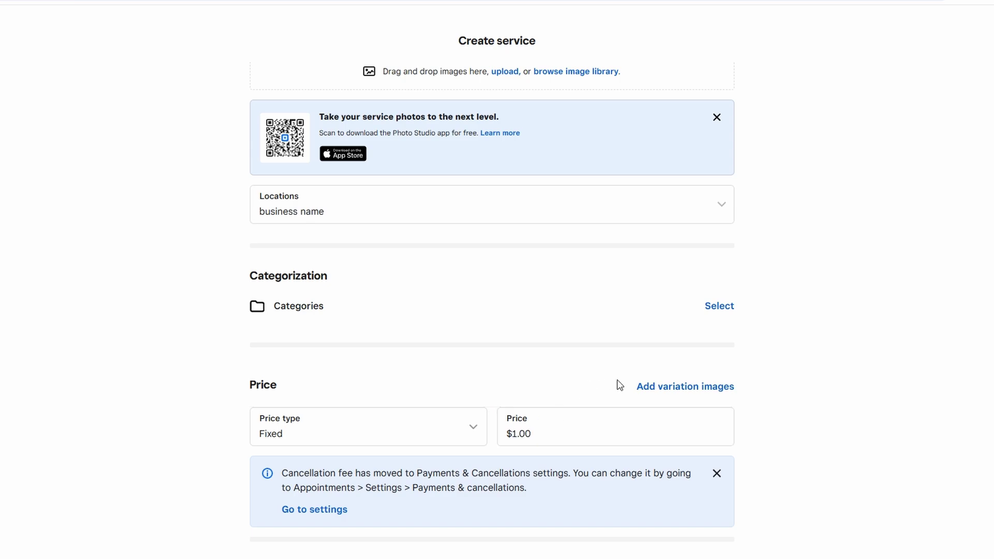
Step: Review the service's duration, online booking, resource and variation settings, and save the service
{"action": "scroll", "coordinate": [619, 386], "scroll_direction": "down", "scroll_amount": 1}
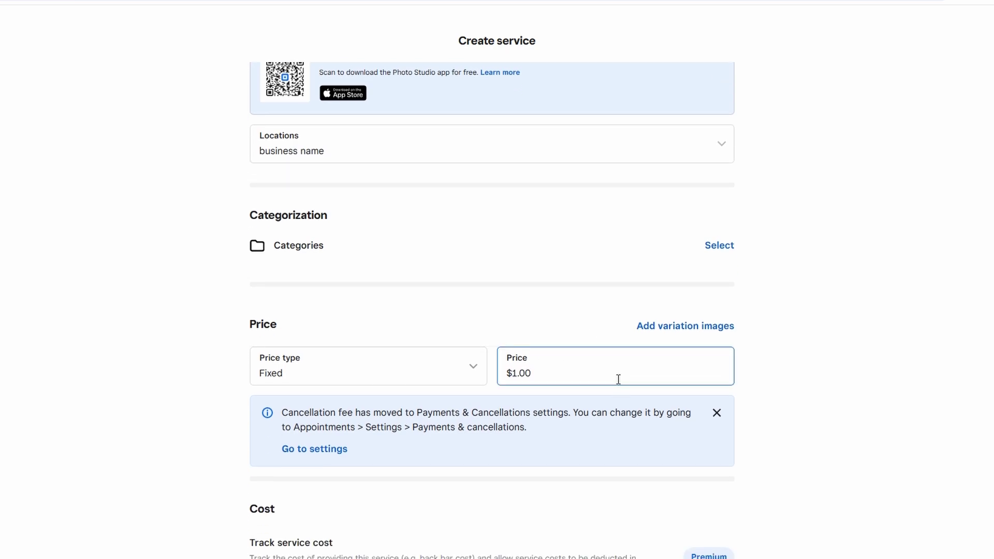
{"action": "scroll", "coordinate": [618, 379], "scroll_direction": "down", "scroll_amount": 3}
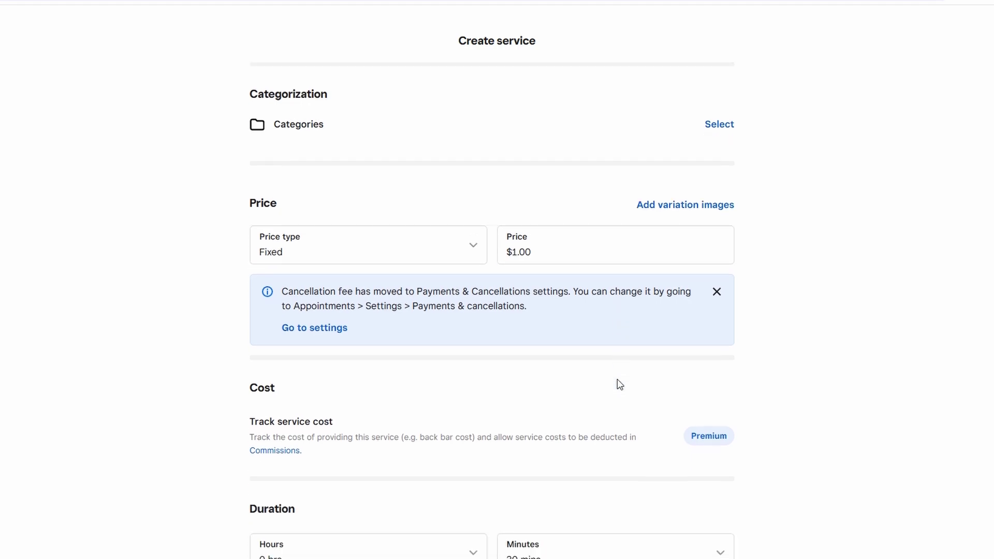
{"action": "scroll", "coordinate": [620, 385], "scroll_direction": "down", "scroll_amount": 3}
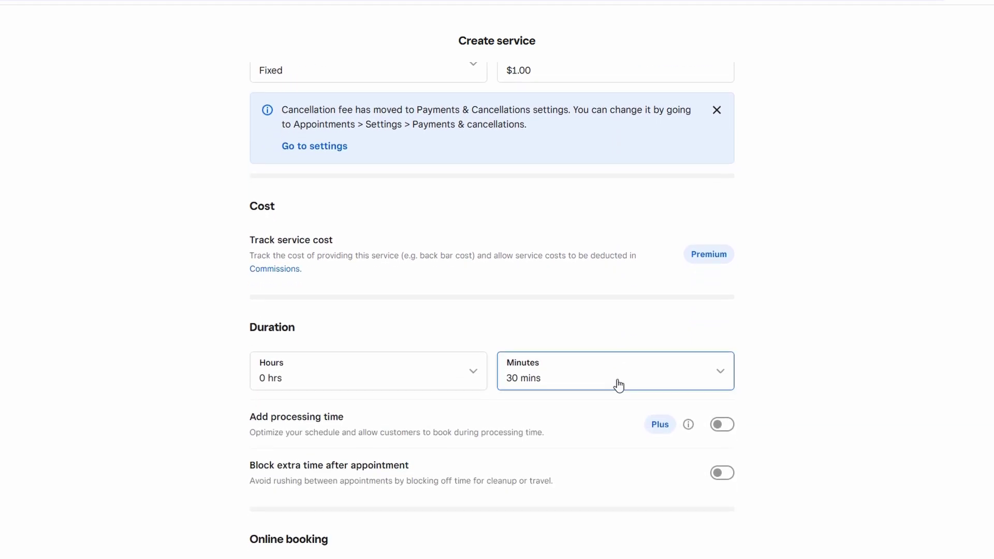
{"action": "scroll", "coordinate": [619, 386], "scroll_direction": "down", "scroll_amount": 3}
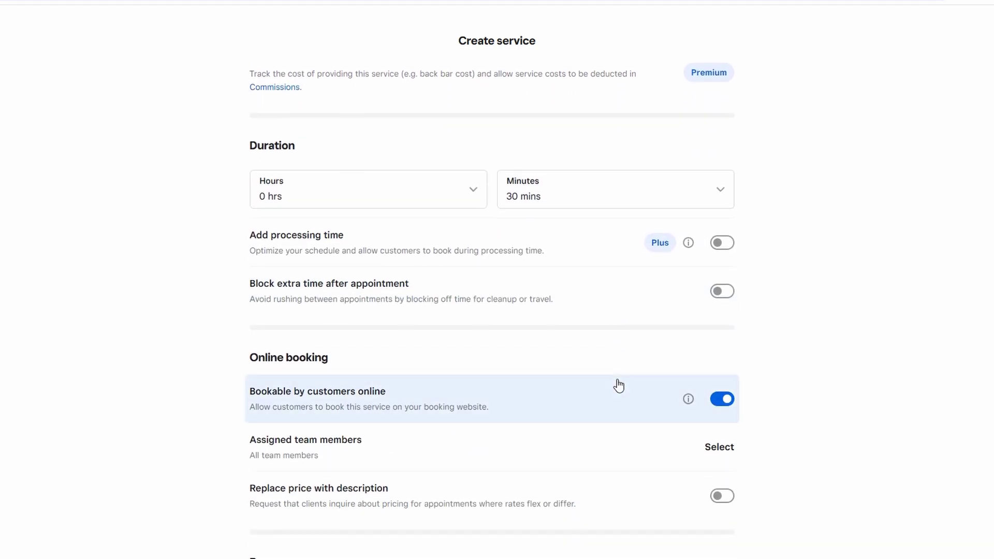
{"action": "scroll", "coordinate": [618, 385], "scroll_direction": "down", "scroll_amount": 1}
{"action": "scroll", "coordinate": [620, 384], "scroll_direction": "down", "scroll_amount": 2}
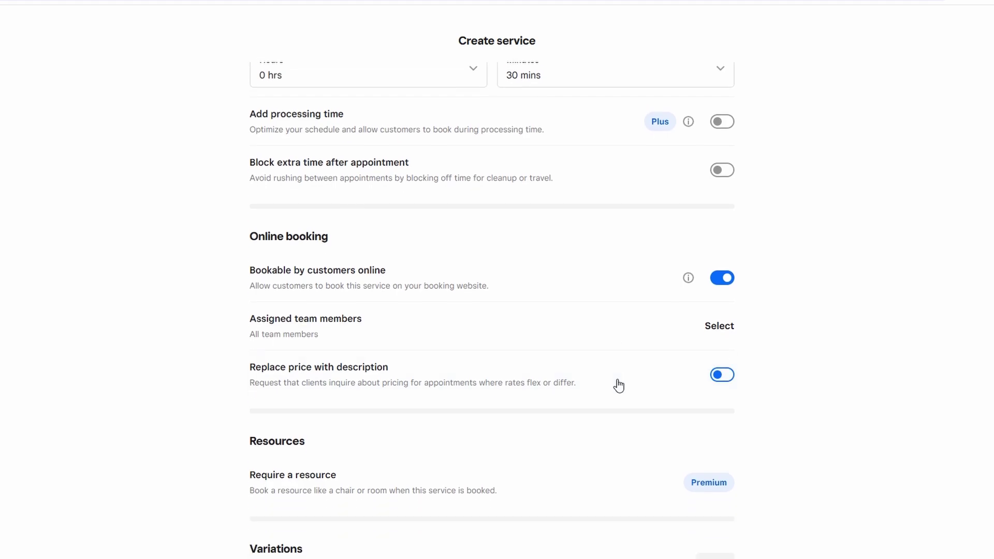
{"action": "scroll", "coordinate": [619, 384], "scroll_direction": "down", "scroll_amount": 1}
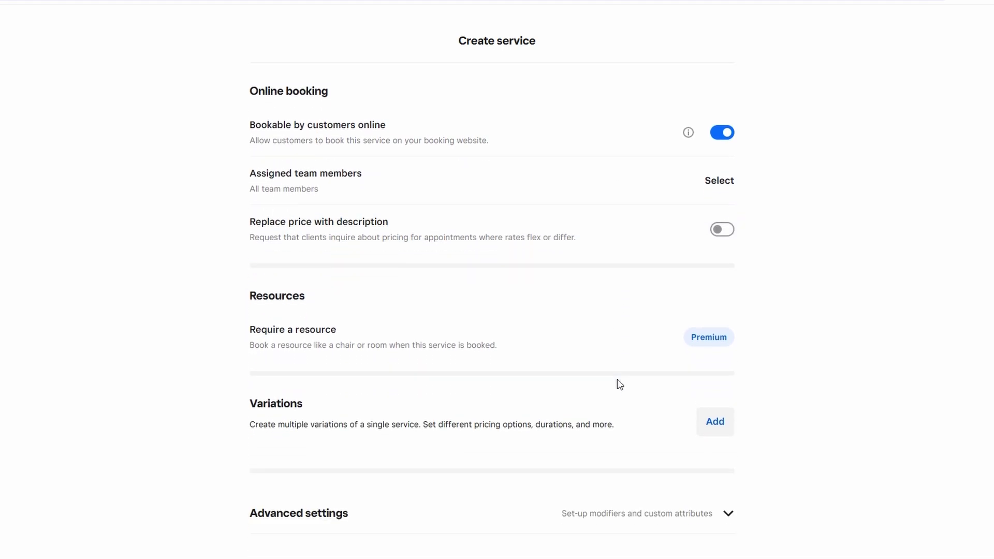
{"action": "scroll", "coordinate": [619, 385], "scroll_direction": "up", "scroll_amount": 12}
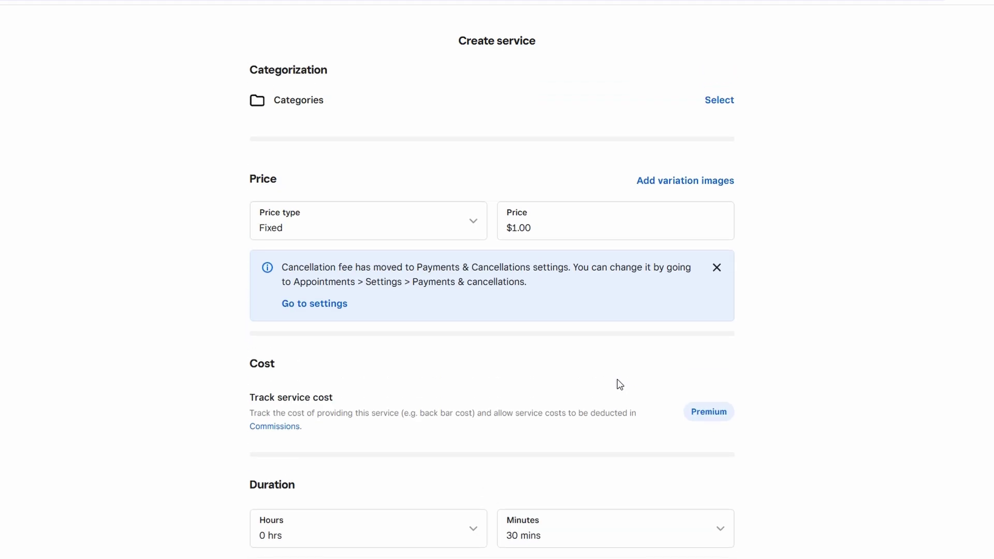
{"action": "scroll", "coordinate": [617, 379], "scroll_direction": "up", "scroll_amount": 6}
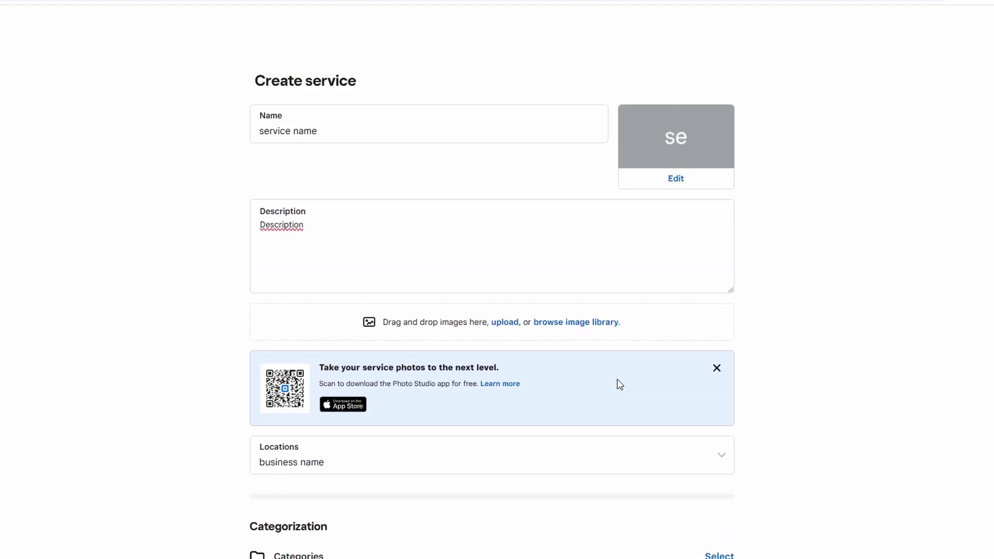
{"action": "left_click", "coordinate": [953, 34]}
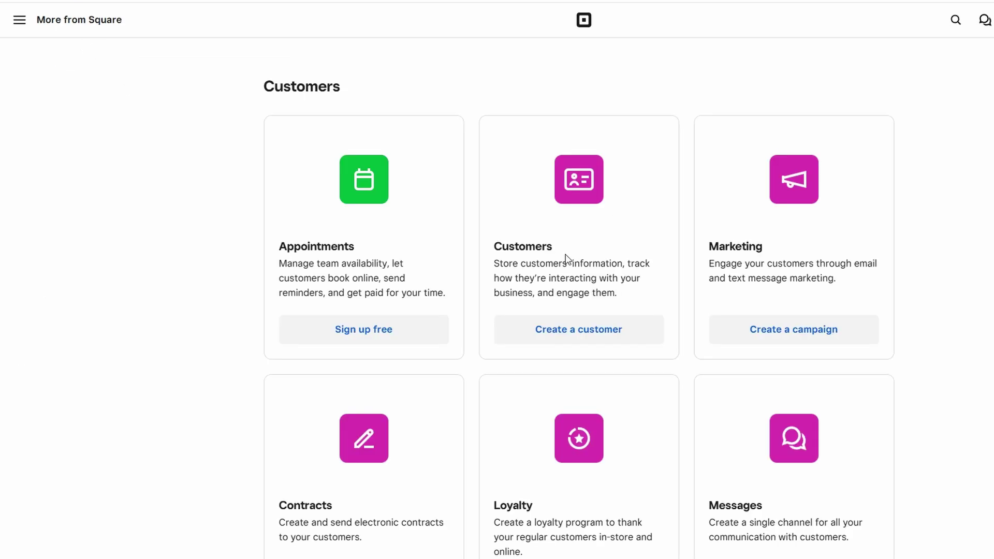
Step: Go to the customer directory through the option to create a customer and look over its relationship tools
{"action": "left_click", "coordinate": [533, 342]}
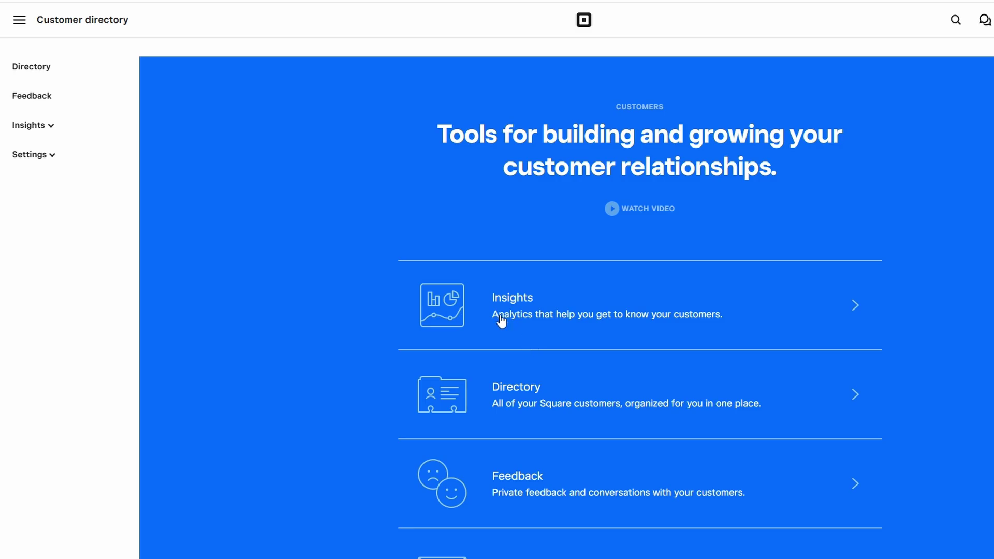
{"action": "key", "text": "alt+Left"}
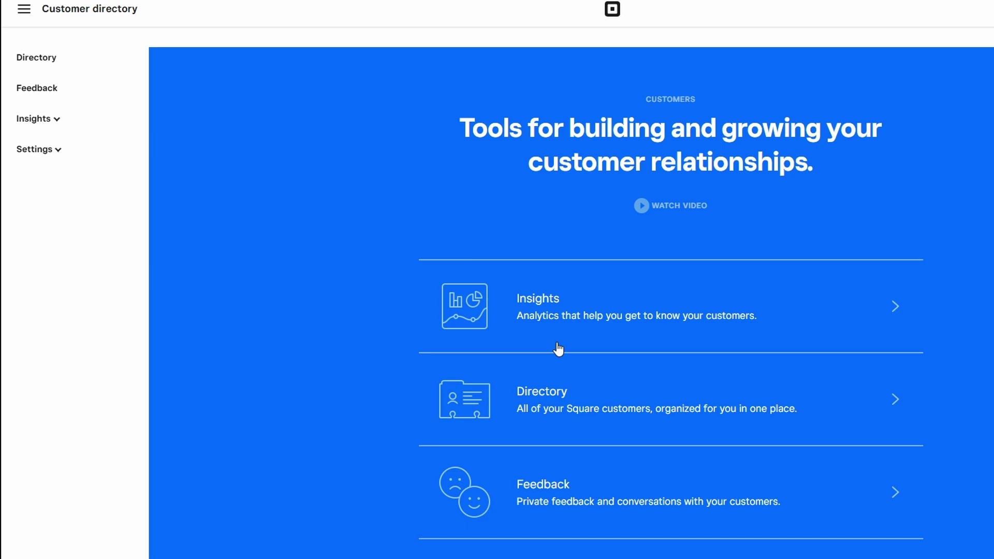
{"action": "scroll", "coordinate": [558, 349], "scroll_direction": "down", "scroll_amount": 1}
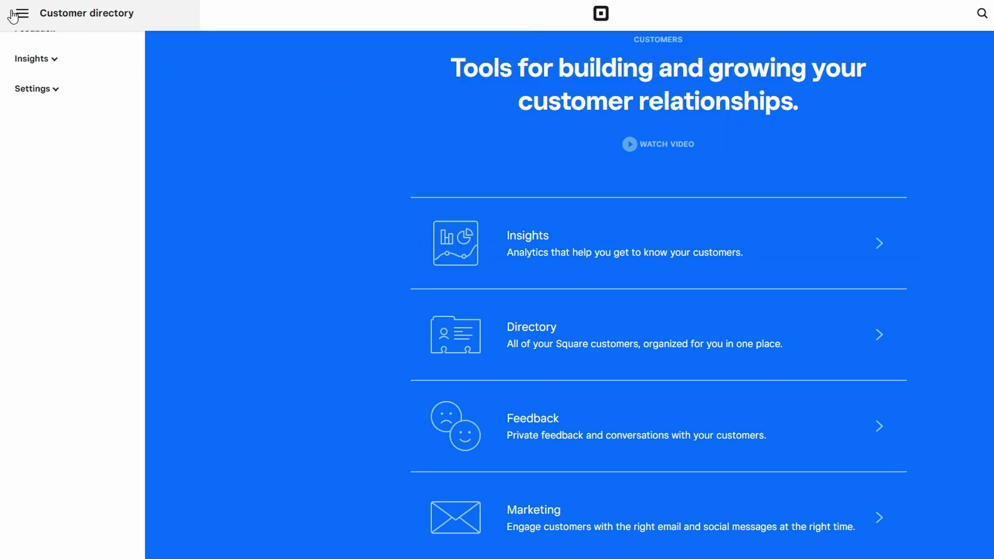
Step: Open Appointments and read the help article on managing appointment notifications and reminders
{"action": "left_click", "coordinate": [13, 16]}
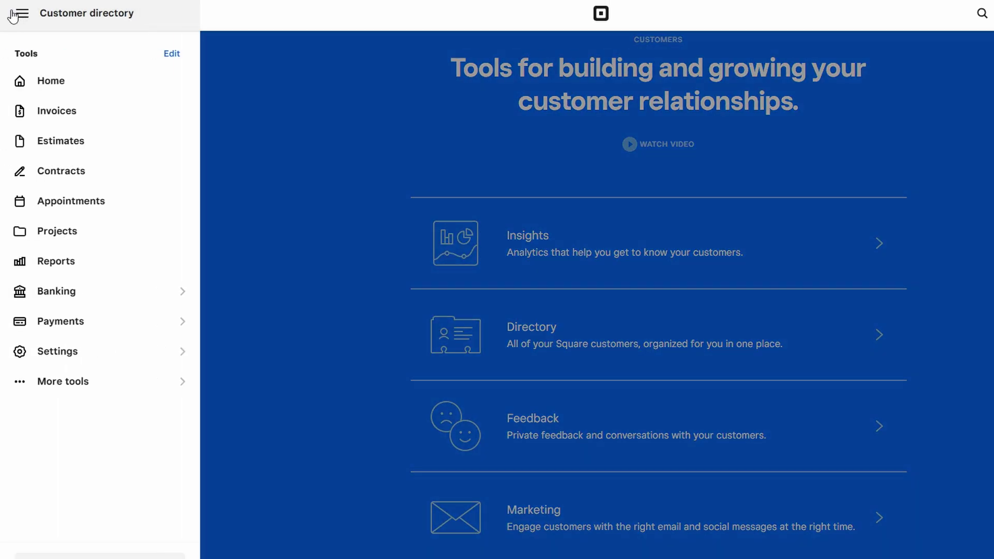
{"action": "left_click", "coordinate": [93, 201]}
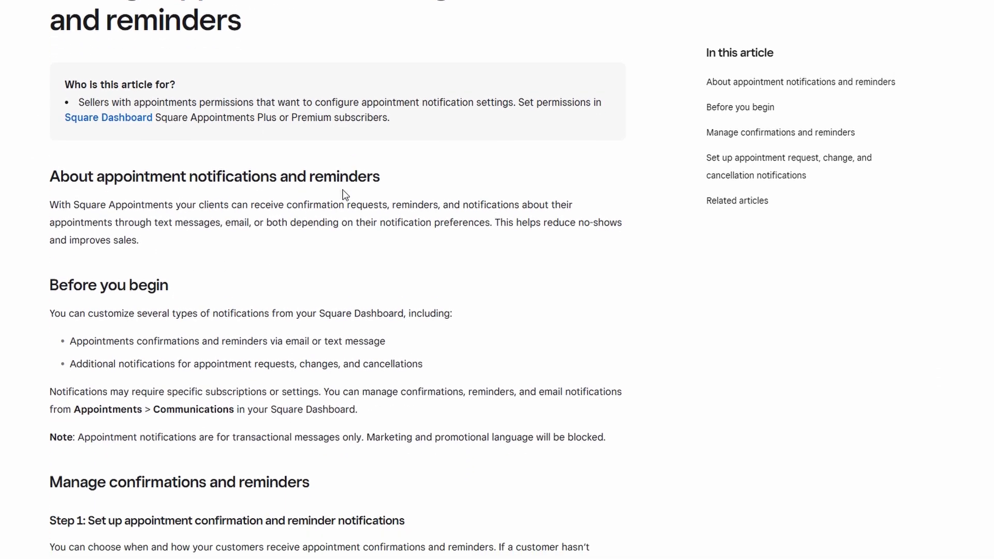
{"action": "scroll", "coordinate": [345, 195], "scroll_direction": "down", "scroll_amount": 2}
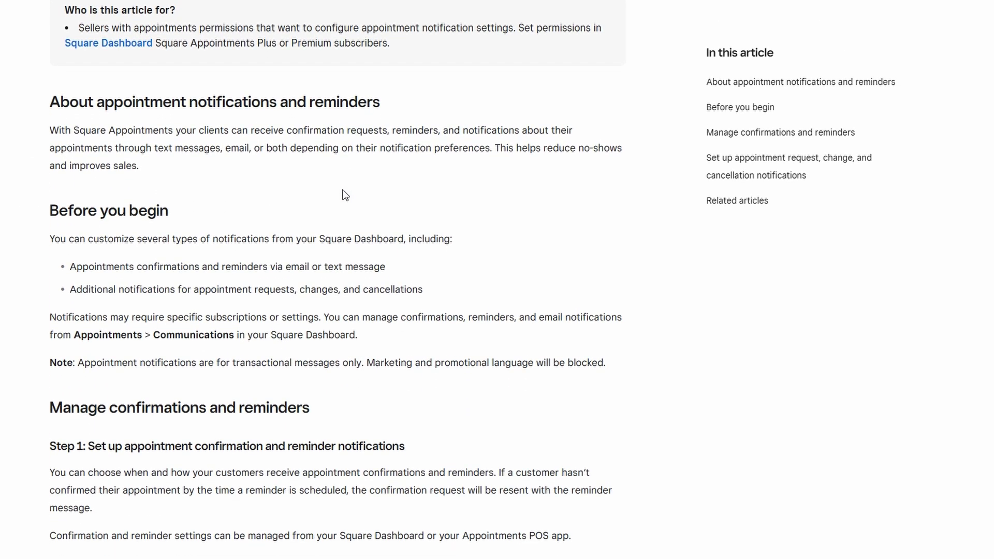
{"action": "scroll", "coordinate": [345, 195], "scroll_direction": "down", "scroll_amount": 2}
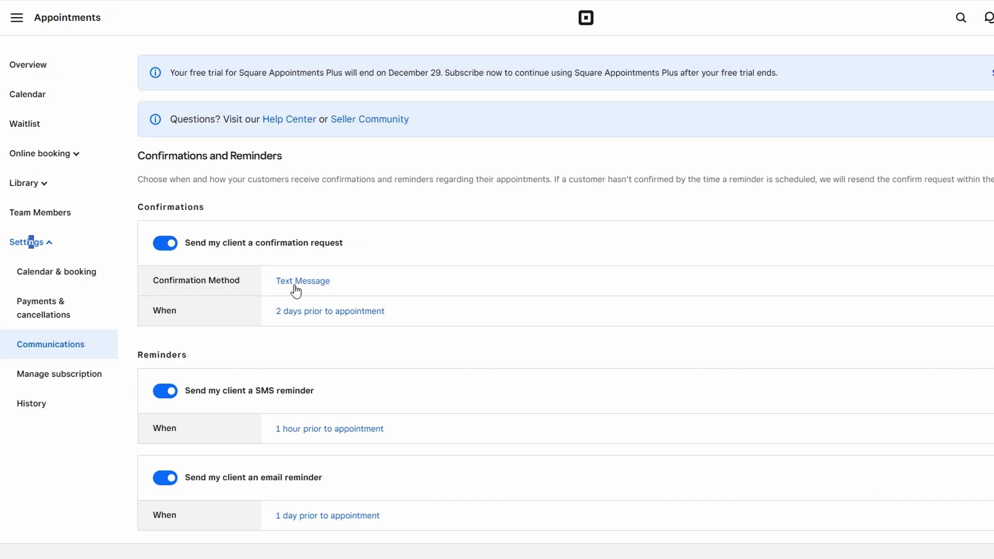
Step: Examine the Appointments communication settings for confirmations, reminders, Square Assistant, forms and custom notifications
{"action": "scroll", "coordinate": [255, 268], "scroll_direction": "down", "scroll_amount": 3}
{"action": "scroll", "coordinate": [255, 268], "scroll_direction": "down", "scroll_amount": 6}
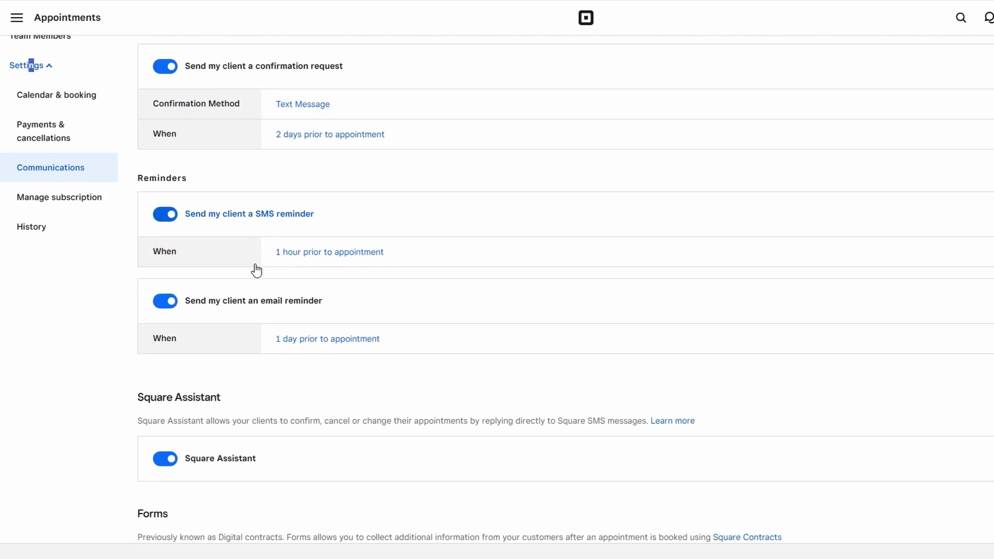
{"action": "scroll", "coordinate": [257, 269], "scroll_direction": "down", "scroll_amount": 7}
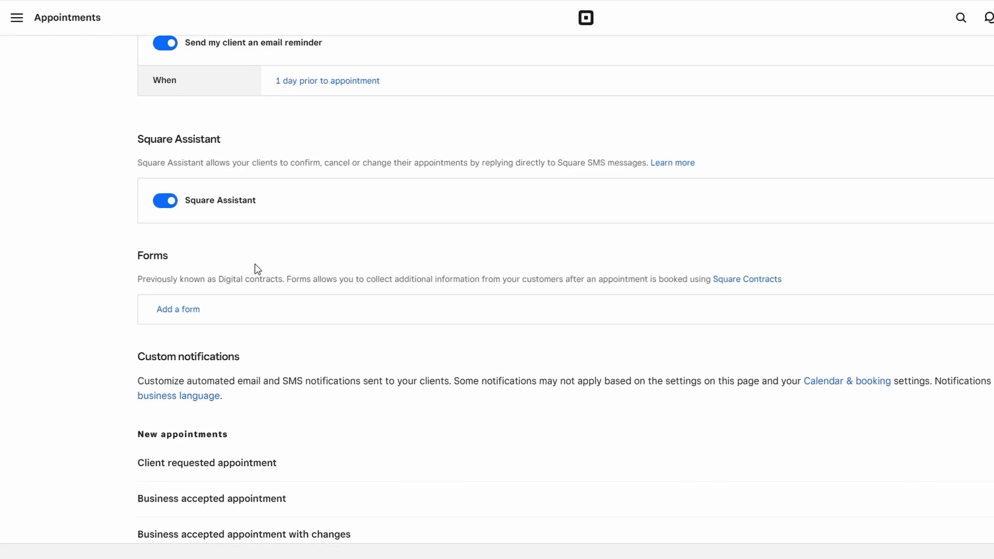
{"action": "scroll", "coordinate": [256, 270], "scroll_direction": "down", "scroll_amount": 5}
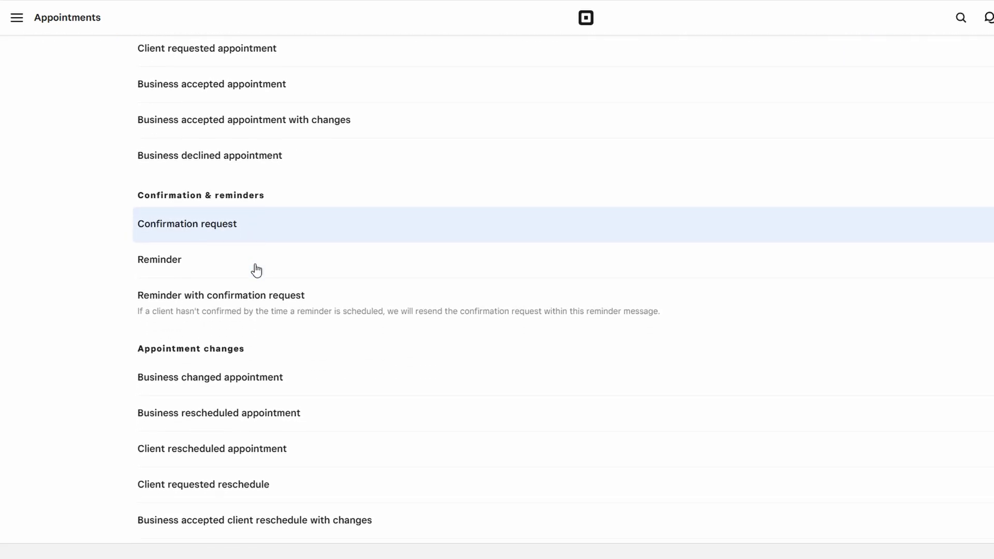
{"action": "scroll", "coordinate": [256, 270], "scroll_direction": "up", "scroll_amount": 20}
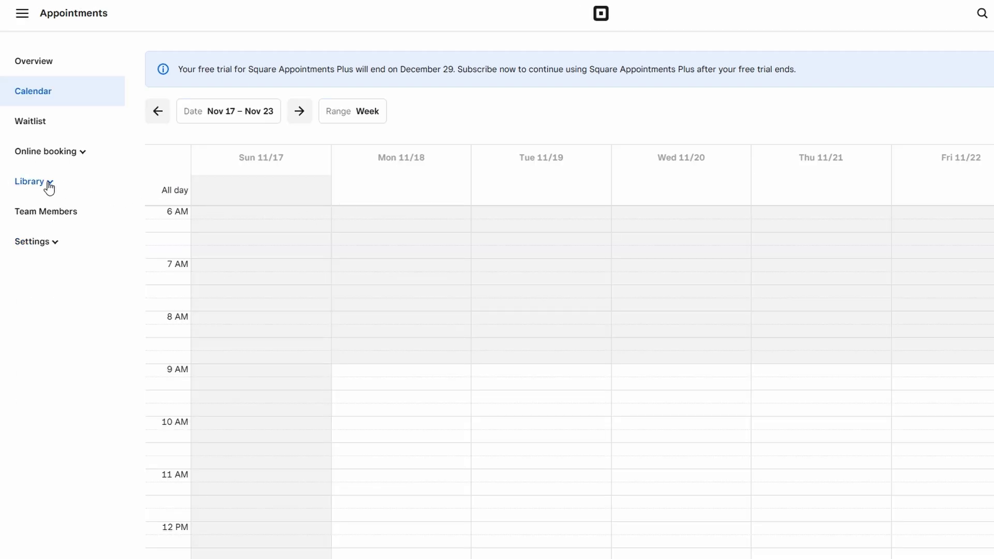
Step: Read the help article on accepting payments for appointments, covering required hardware, payments without a booking, rewards and taxes
{"action": "left_click", "coordinate": [71, 164]}
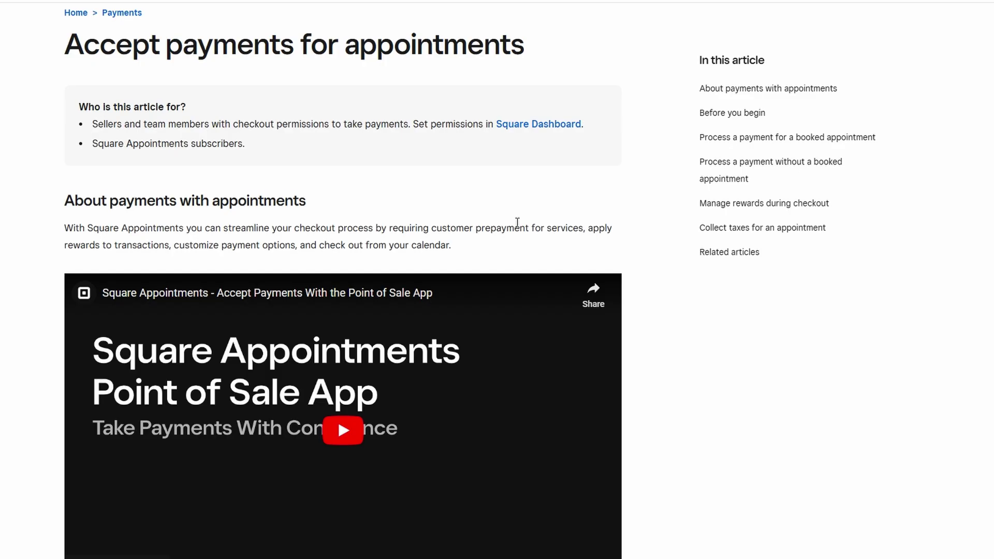
{"action": "scroll", "coordinate": [517, 222], "scroll_direction": "down", "scroll_amount": 5}
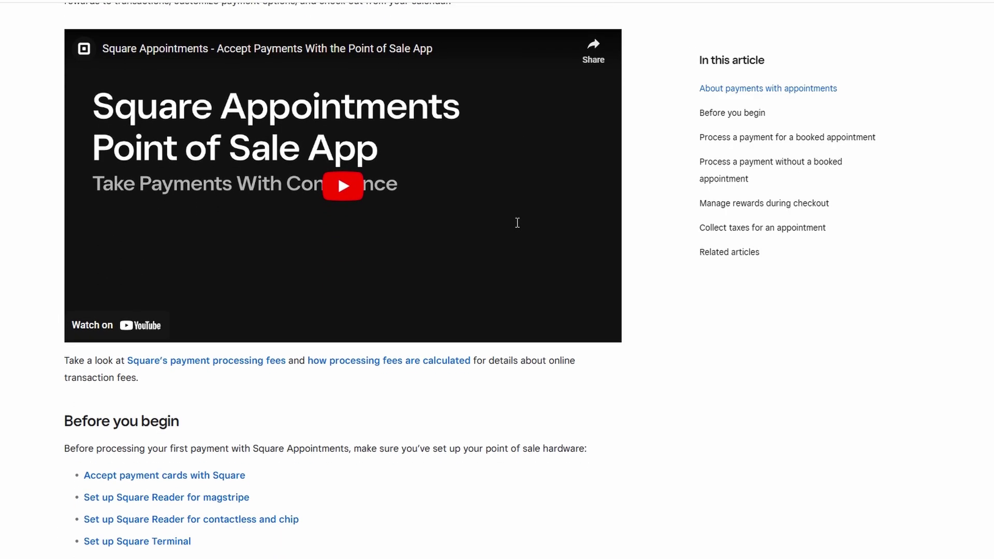
{"action": "scroll", "coordinate": [517, 222], "scroll_direction": "down", "scroll_amount": 2}
{"action": "scroll", "coordinate": [517, 222], "scroll_direction": "down", "scroll_amount": 5}
{"action": "scroll", "coordinate": [517, 222], "scroll_direction": "down", "scroll_amount": 6}
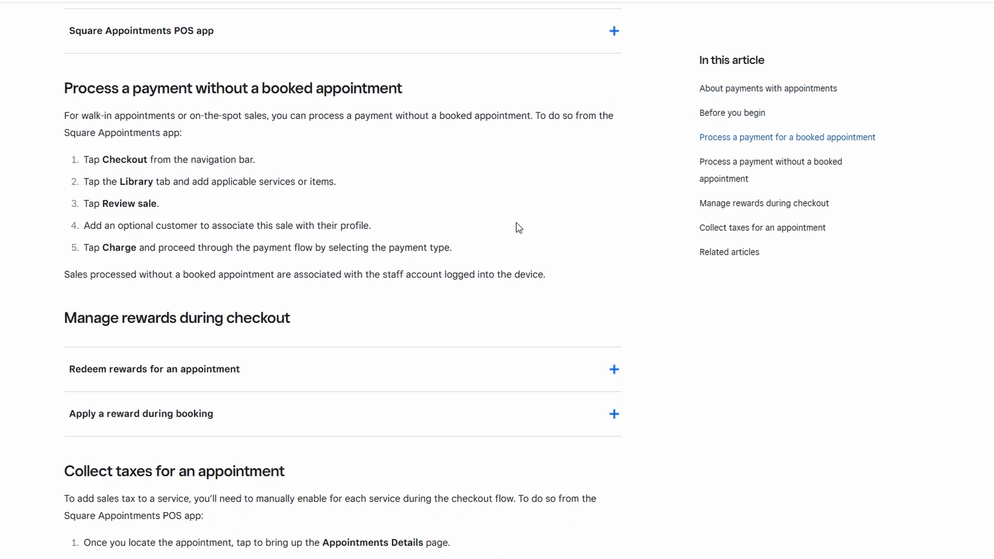
{"action": "scroll", "coordinate": [518, 228], "scroll_direction": "down", "scroll_amount": 5}
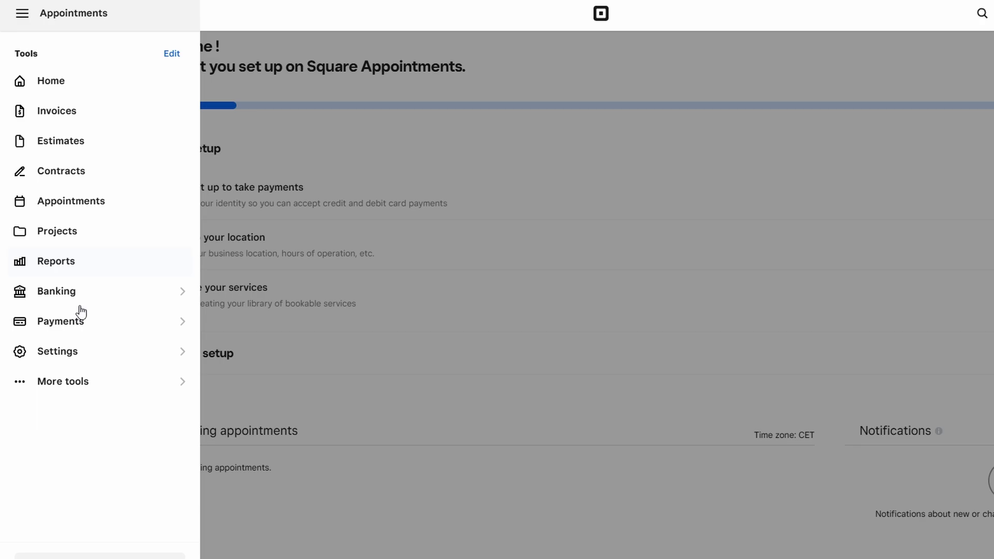
Step: Open Appointments from the payment tools, and read the Bill Pay page on paying bills and its frequently asked questions
{"action": "left_click", "coordinate": [66, 331]}
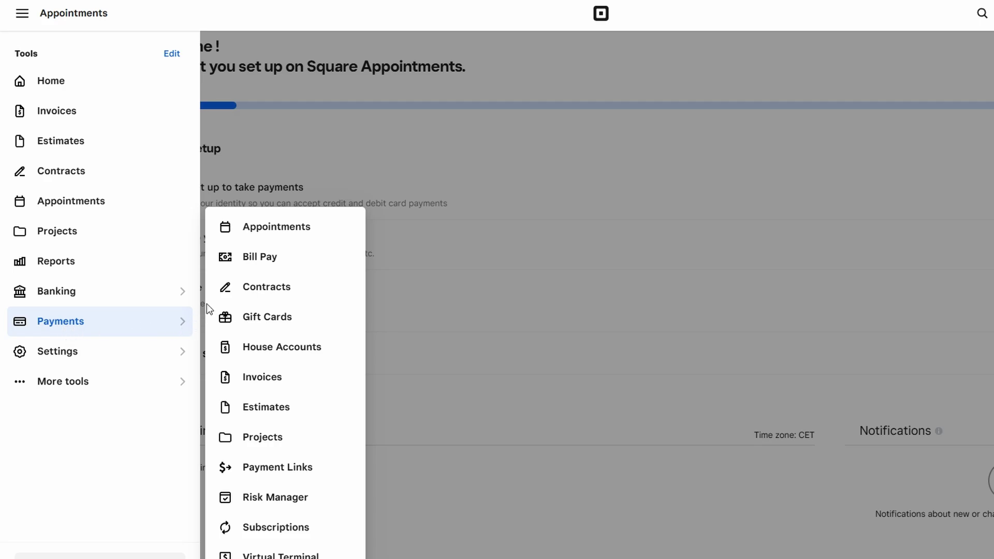
{"action": "left_click", "coordinate": [266, 226]}
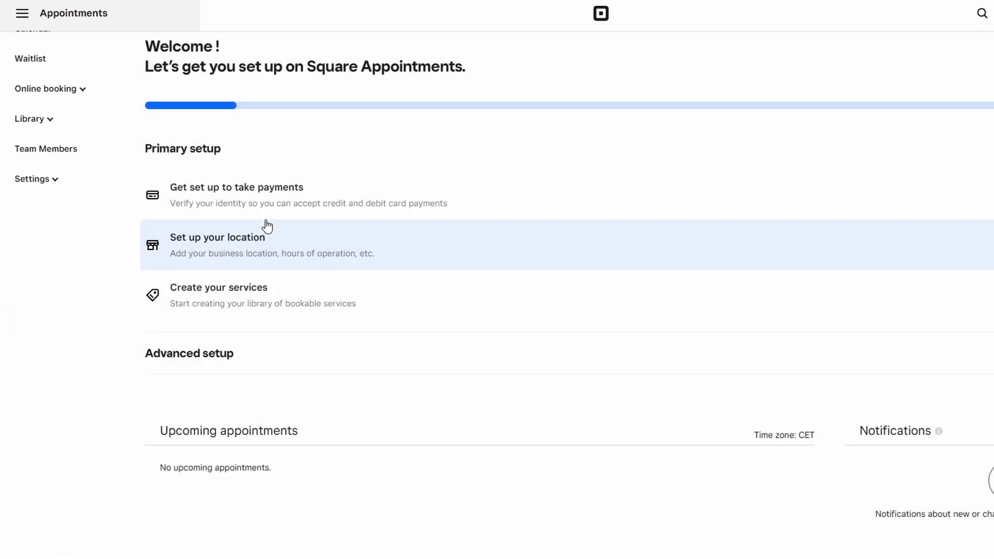
{"action": "left_click", "coordinate": [71, 14]}
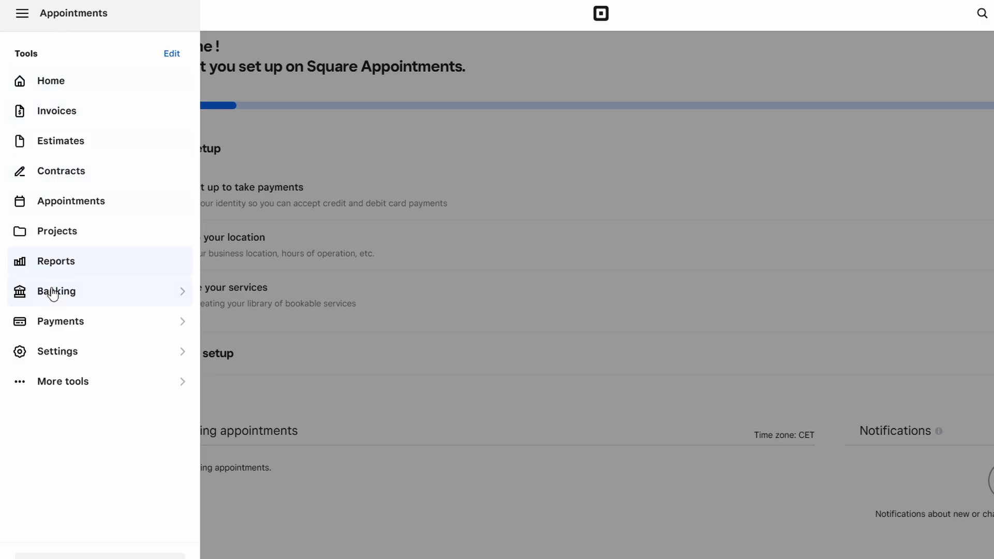
{"action": "left_click", "coordinate": [42, 322]}
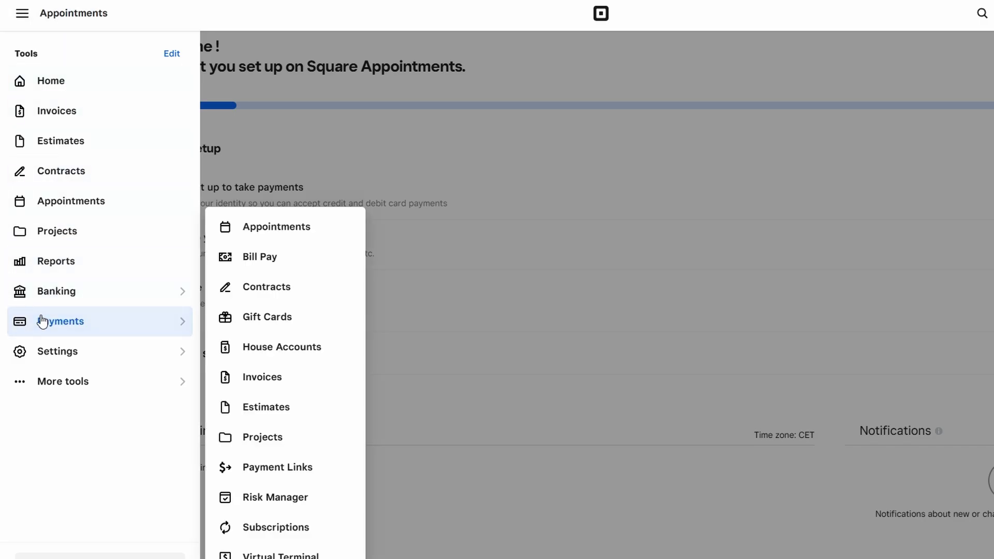
{"action": "left_click", "coordinate": [236, 258]}
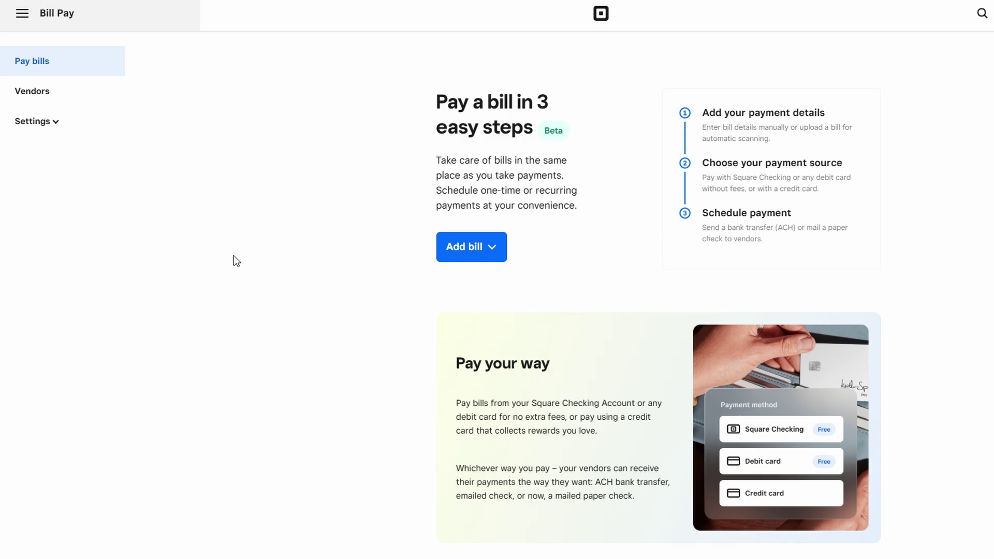
{"action": "scroll", "coordinate": [233, 256], "scroll_direction": "down", "scroll_amount": 6}
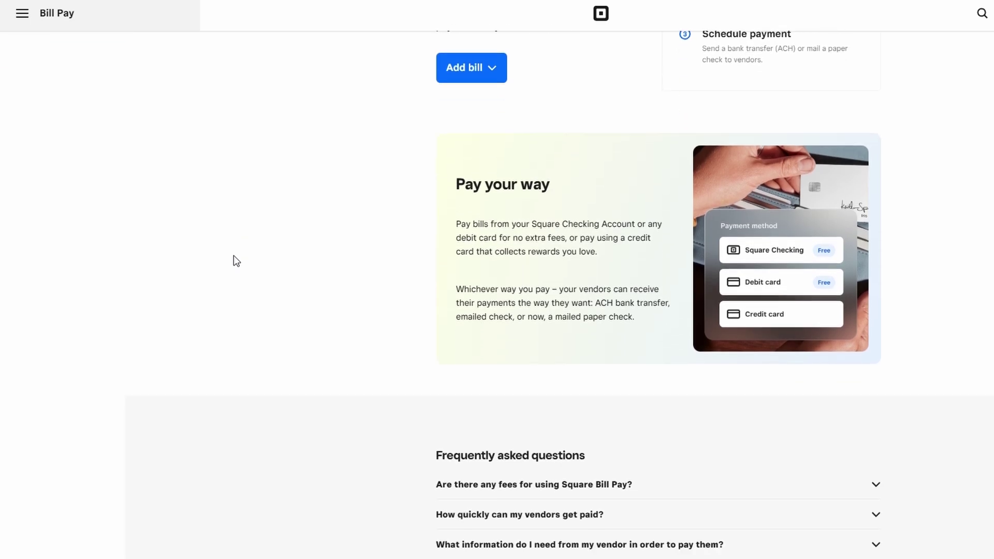
{"action": "scroll", "coordinate": [234, 256], "scroll_direction": "up", "scroll_amount": 5}
{"action": "scroll", "coordinate": [234, 256], "scroll_direction": "up", "scroll_amount": 1}
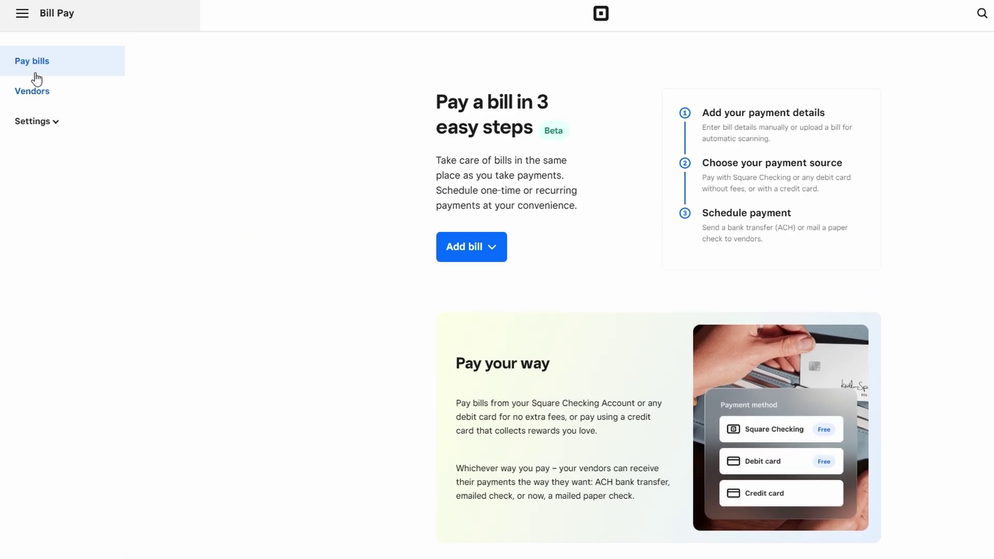
Step: Open the setup for taking payments from the Appointments overview and bring up the choices for the kind of business
{"action": "left_click", "coordinate": [19, 13]}
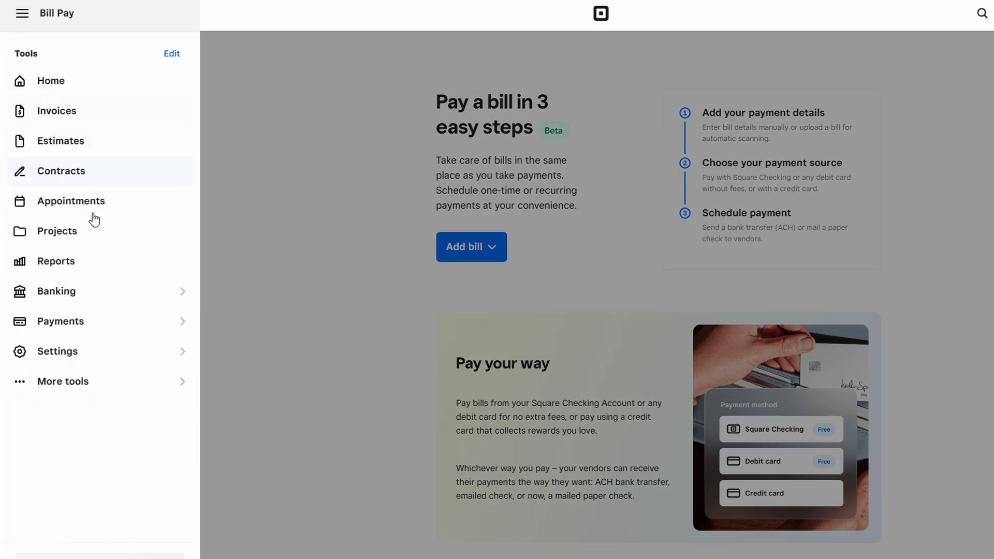
{"action": "left_click", "coordinate": [79, 323]}
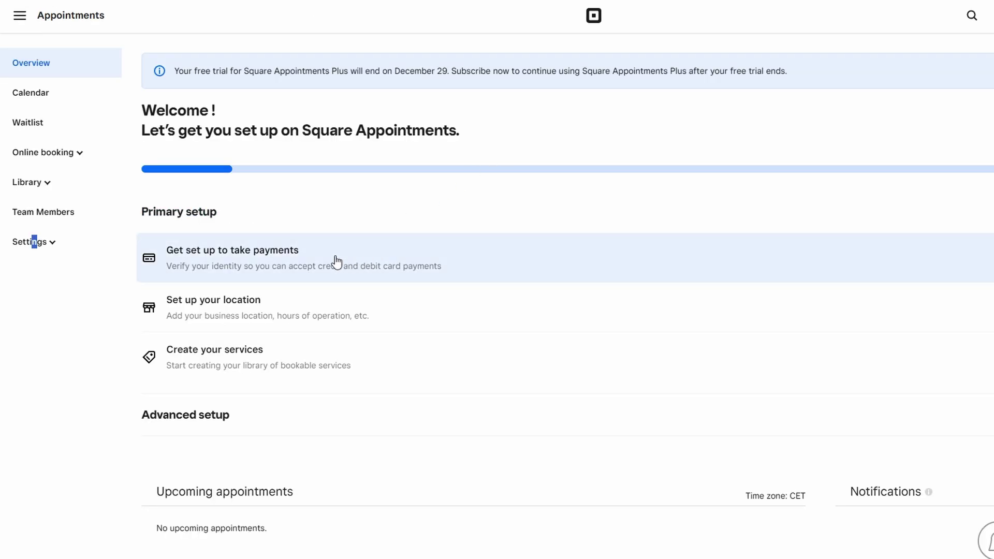
{"action": "left_click", "coordinate": [326, 264]}
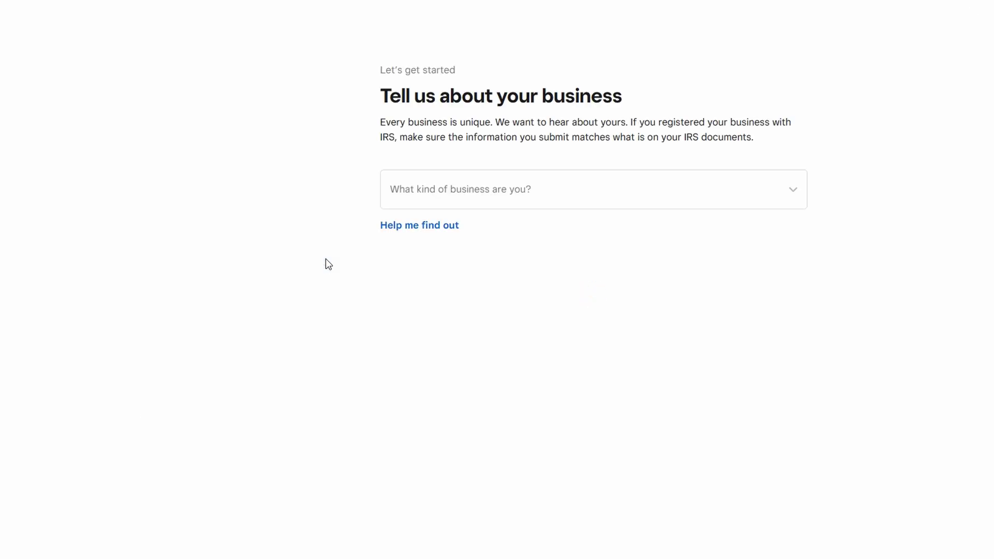
{"action": "left_click", "coordinate": [449, 191]}
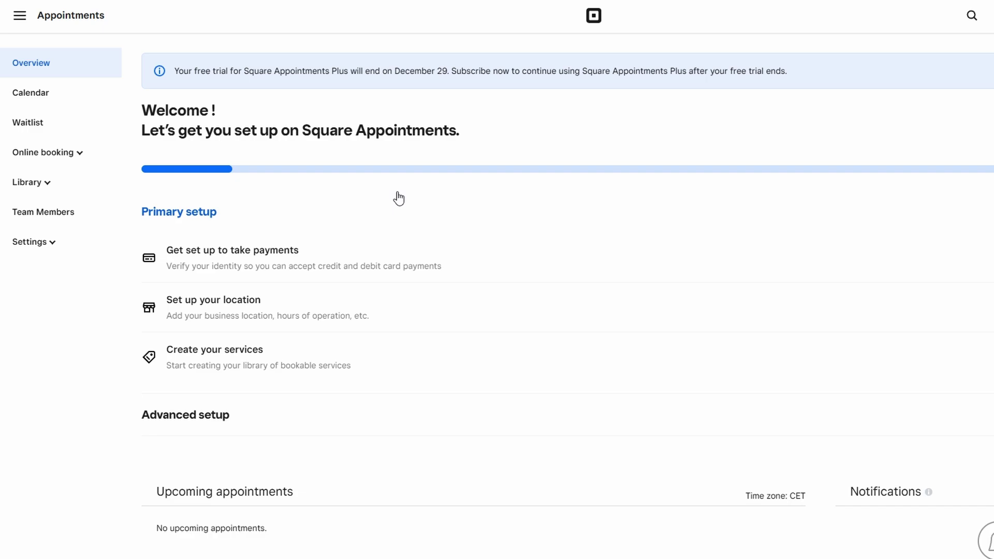
Step: Look over the Banking and Payments tools available from Appointments
{"action": "left_click", "coordinate": [20, 17]}
{"action": "left_click", "coordinate": [127, 290]}
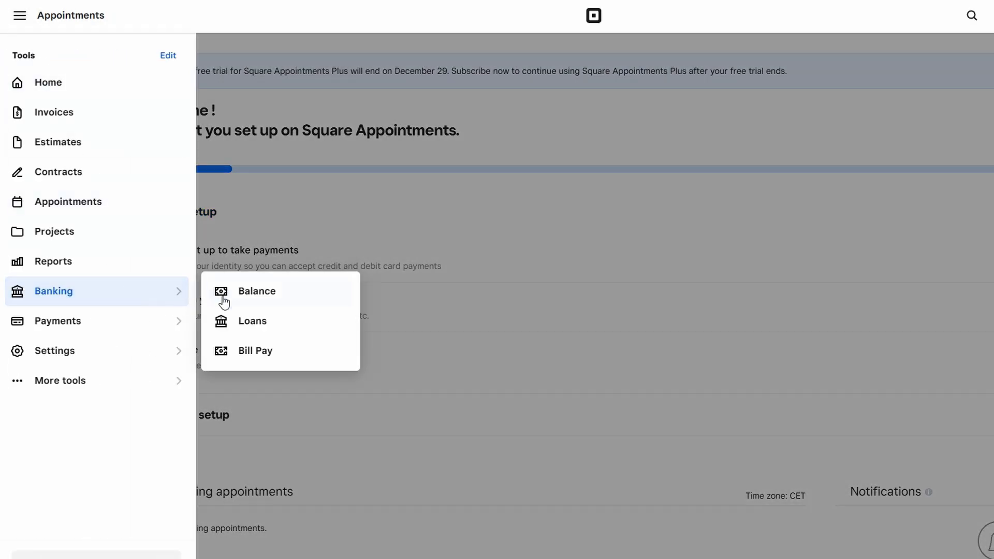
{"action": "left_click", "coordinate": [79, 326]}
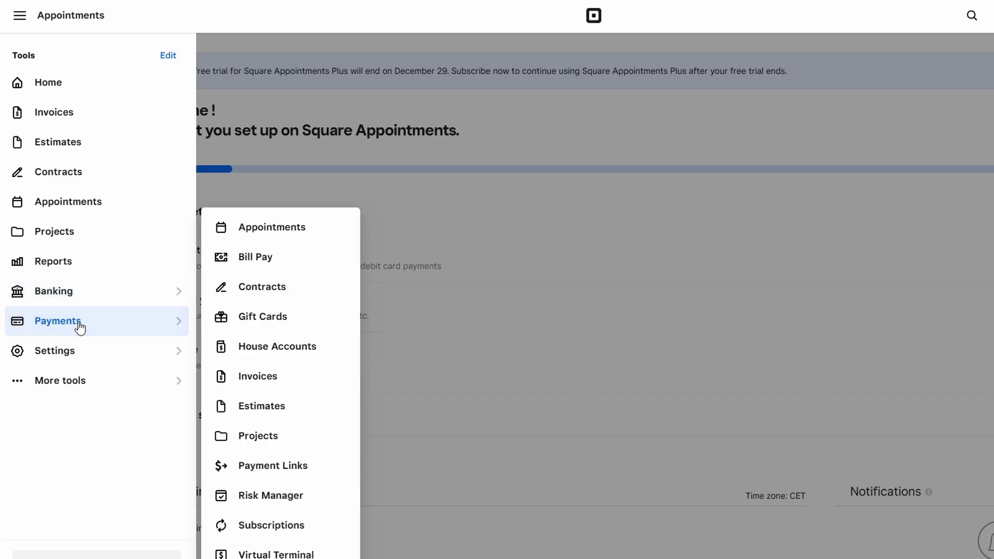
{"action": "left_click", "coordinate": [481, 348]}
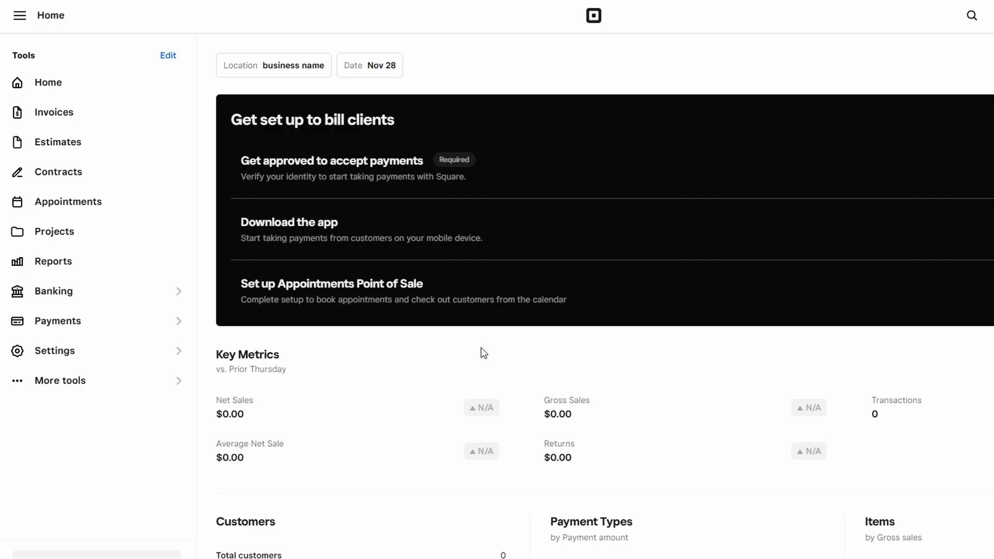
Step: Review the Home dashboard's key metrics, customers, payment types, online store and categories
{"action": "scroll", "coordinate": [481, 349], "scroll_direction": "down", "scroll_amount": 3}
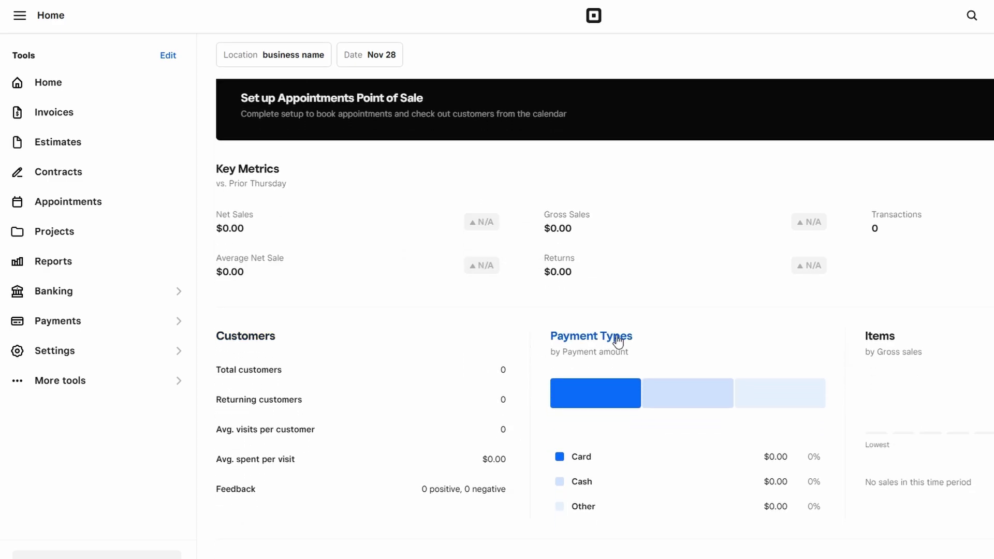
{"action": "scroll", "coordinate": [617, 341], "scroll_direction": "down", "scroll_amount": 1}
{"action": "scroll", "coordinate": [617, 341], "scroll_direction": "down", "scroll_amount": 1}
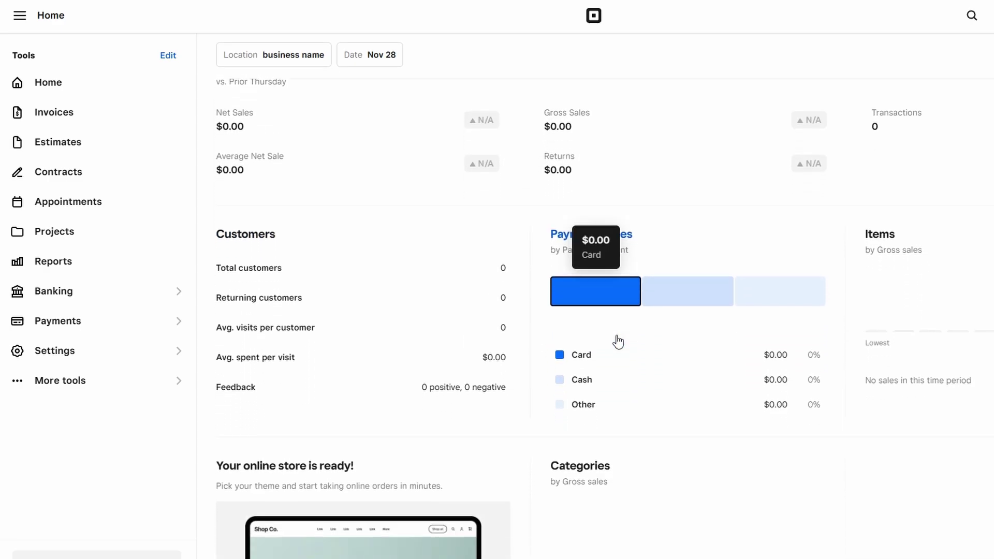
{"action": "mouse_move", "coordinate": [675, 270]}
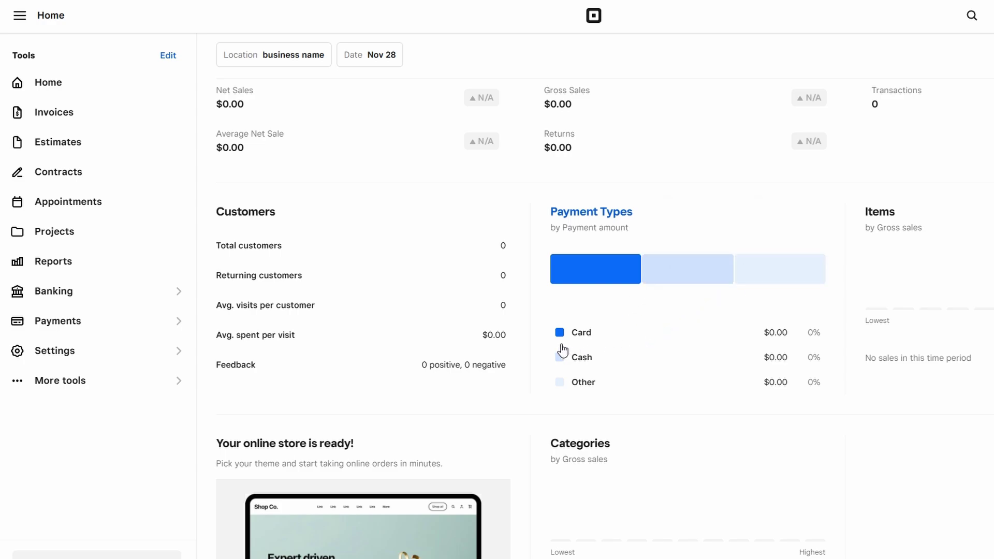
{"action": "scroll", "coordinate": [563, 351], "scroll_direction": "down", "scroll_amount": 2}
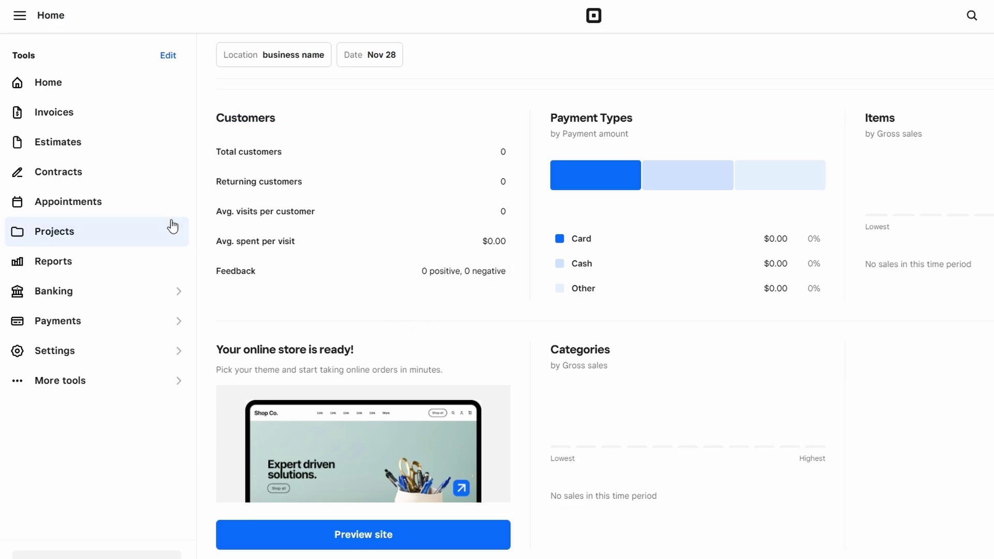
Step: Go to the team members through Appointments, view the permission sets, and show the Scheduling and Time tracking options
{"action": "left_click", "coordinate": [130, 206]}
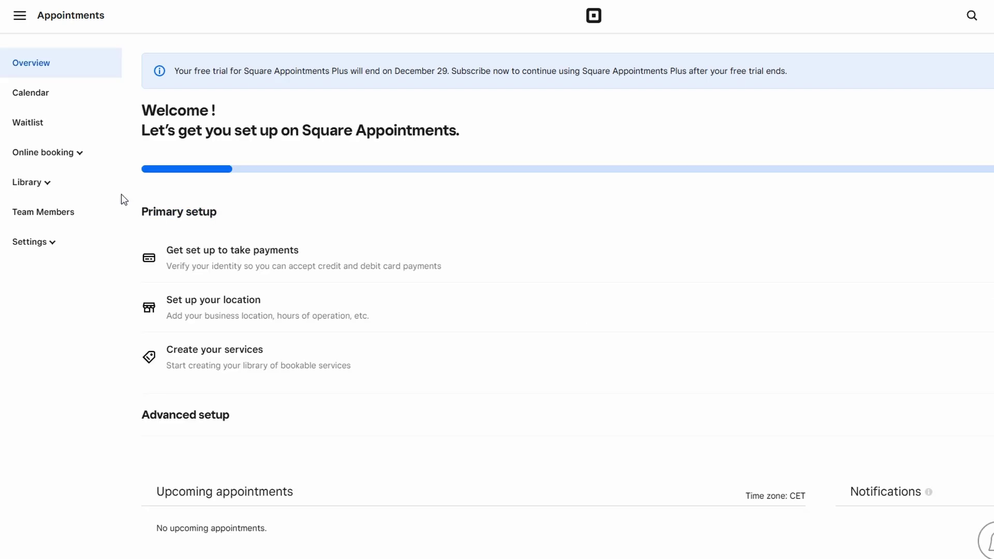
{"action": "left_click", "coordinate": [46, 204]}
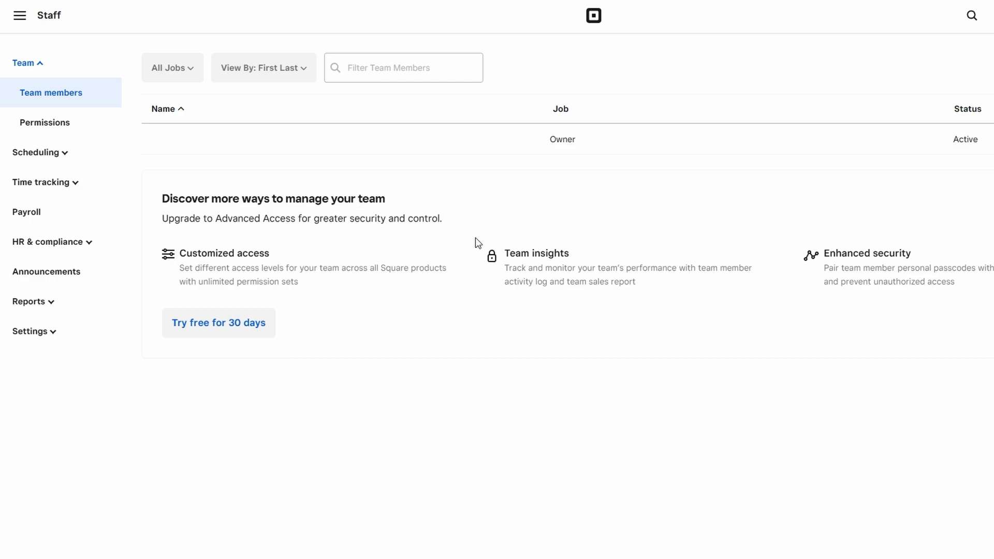
{"action": "left_click", "coordinate": [61, 130]}
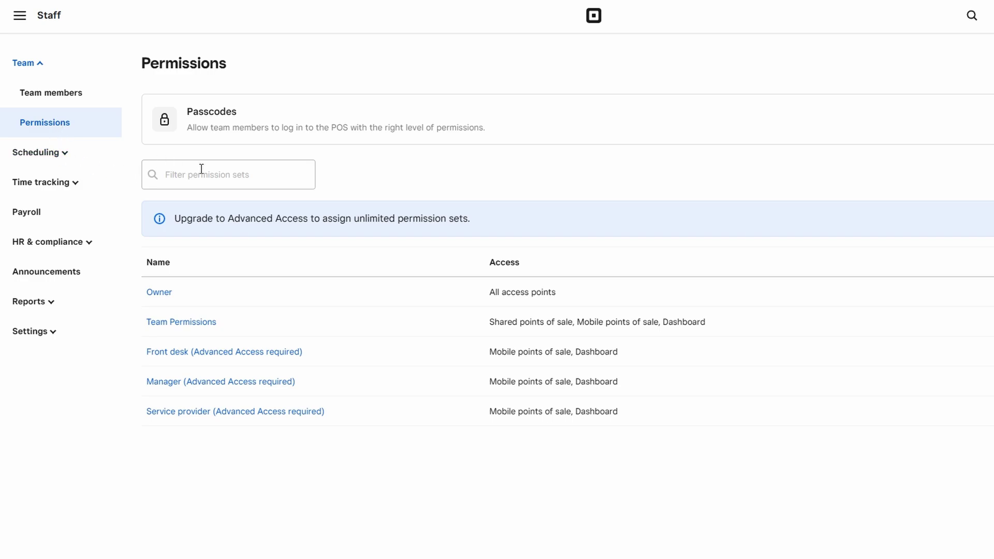
{"action": "left_click", "coordinate": [57, 154]}
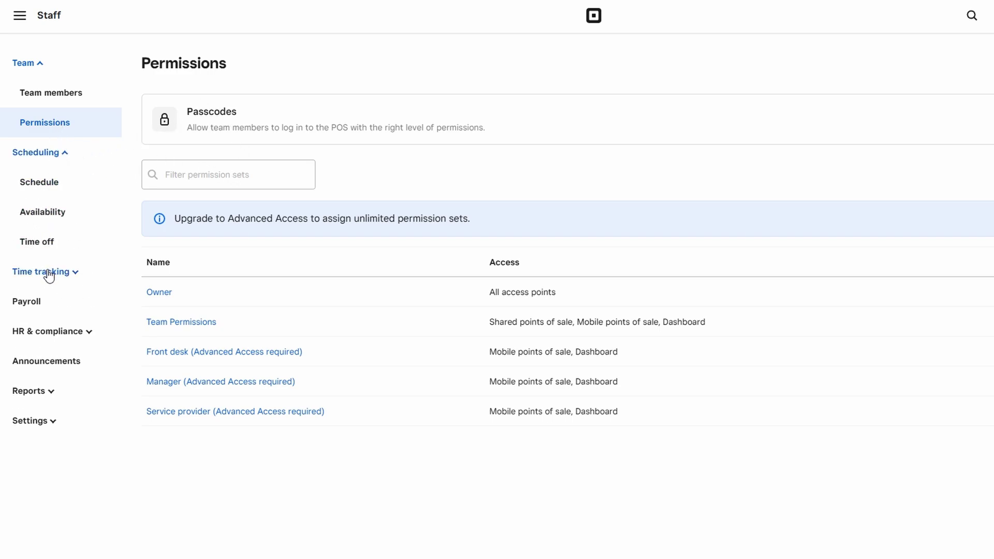
{"action": "left_click", "coordinate": [49, 275]}
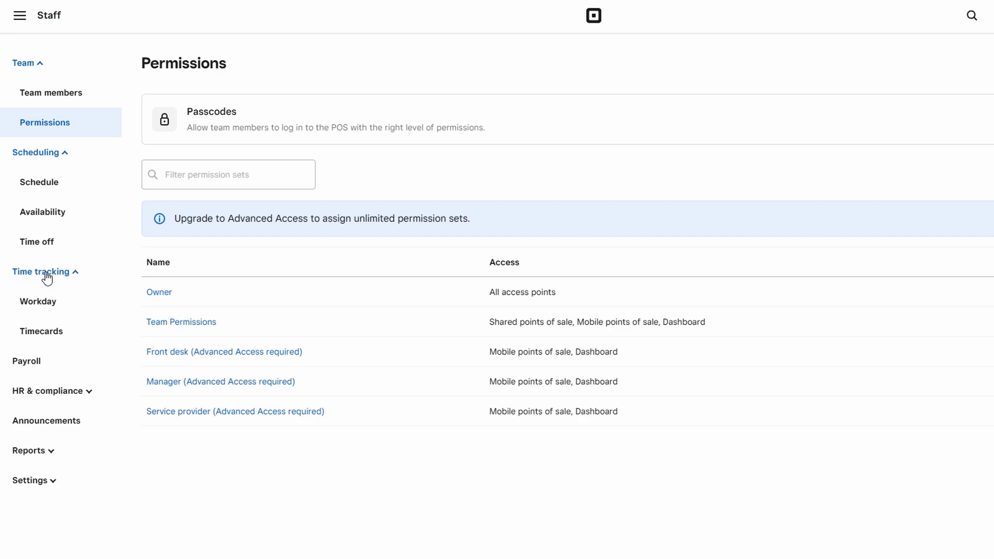
Step: Open the Payroll page and read about its POS integration, tax compliance, faster team pay and timecard syncing
{"action": "left_click", "coordinate": [24, 364]}
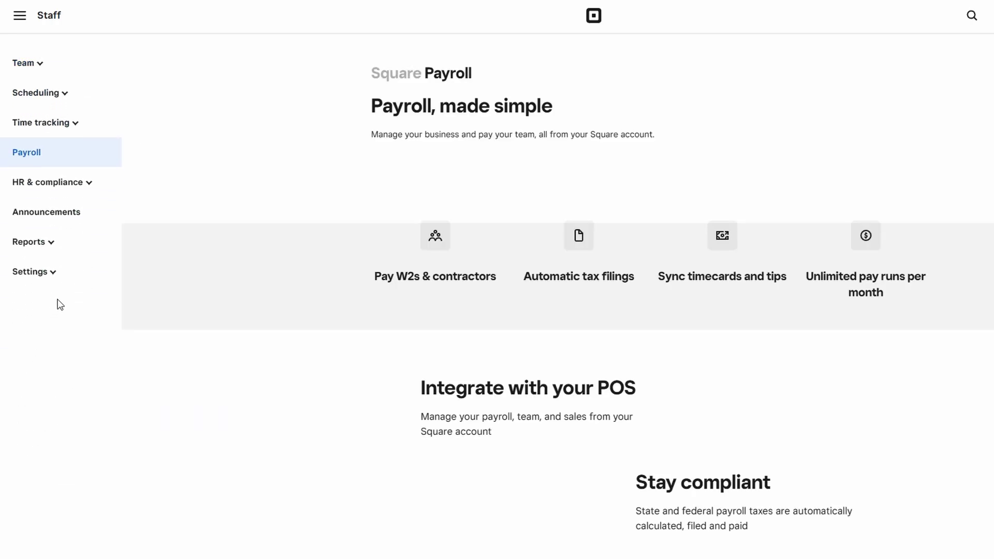
{"action": "scroll", "coordinate": [268, 232], "scroll_direction": "down", "scroll_amount": 7}
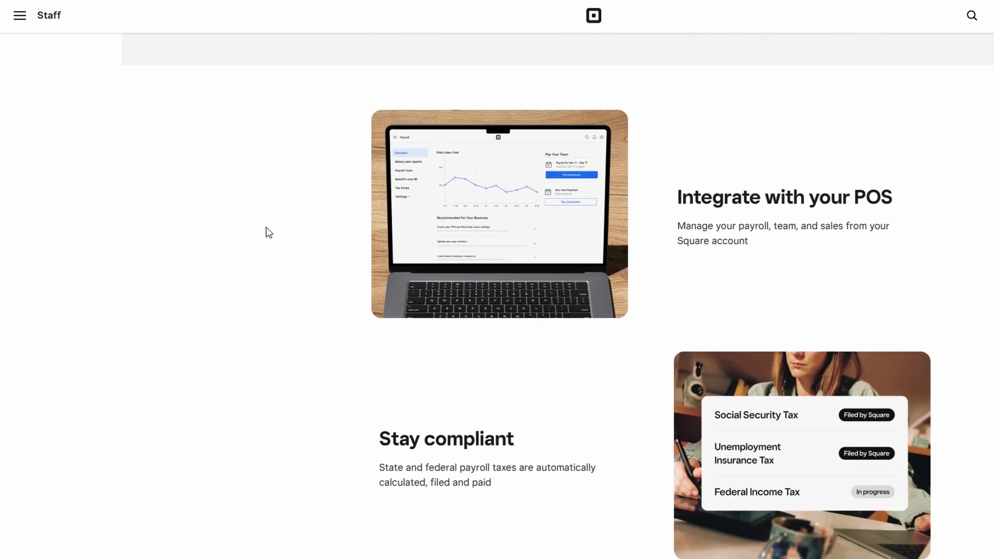
{"action": "scroll", "coordinate": [268, 232], "scroll_direction": "down", "scroll_amount": 5}
{"action": "scroll", "coordinate": [505, 223], "scroll_direction": "down", "scroll_amount": 3}
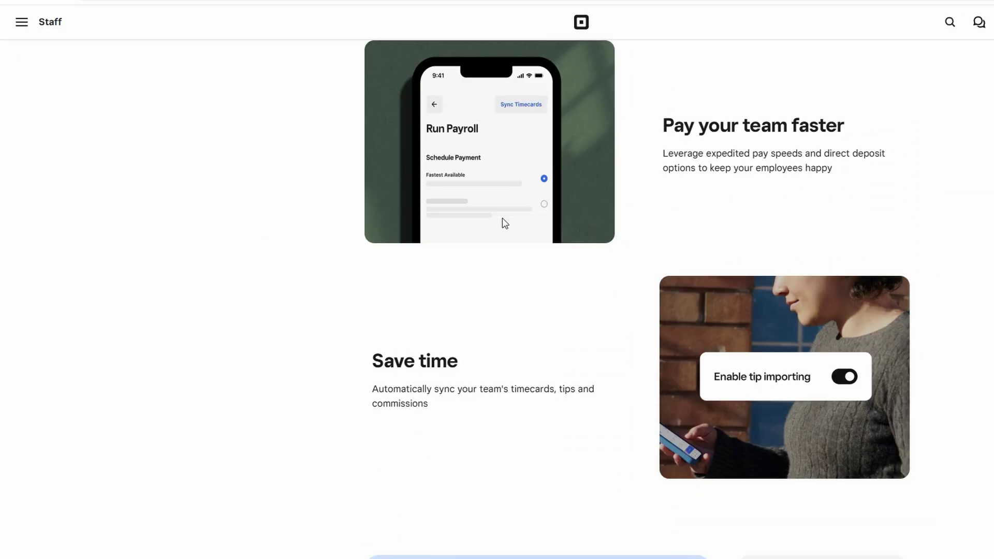
{"action": "scroll", "coordinate": [505, 223], "scroll_direction": "up", "scroll_amount": 15}
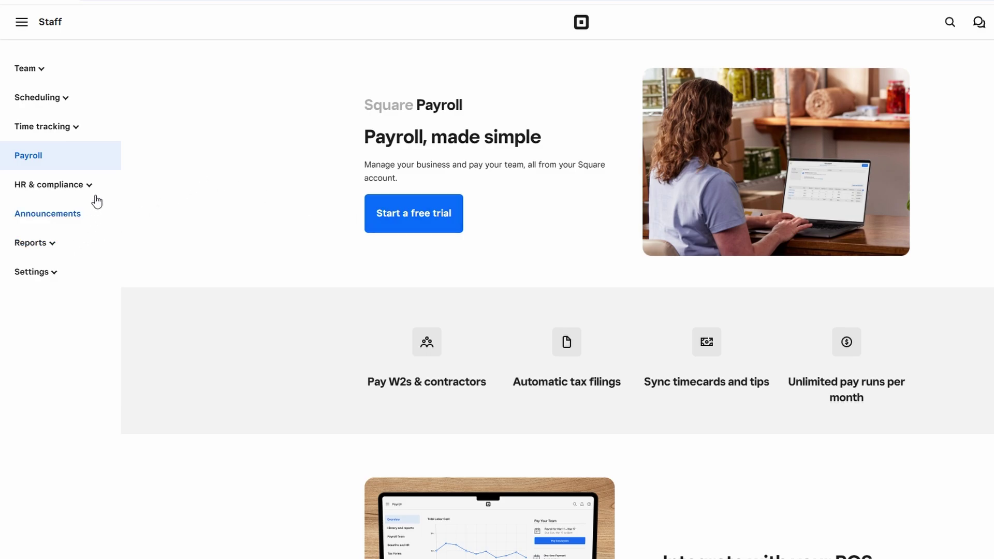
Step: Open the team schedule and examine the Square Shifts page on scheduling, the Team App, Shifts Plus and plan pricing
{"action": "left_click", "coordinate": [51, 98]}
{"action": "left_click", "coordinate": [38, 130]}
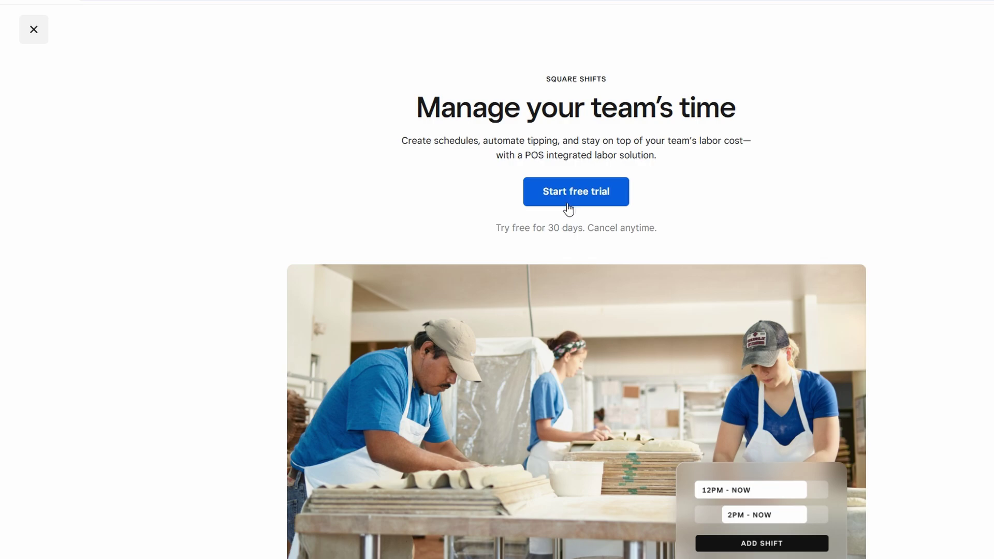
{"action": "scroll", "coordinate": [568, 208], "scroll_direction": "down", "scroll_amount": 4}
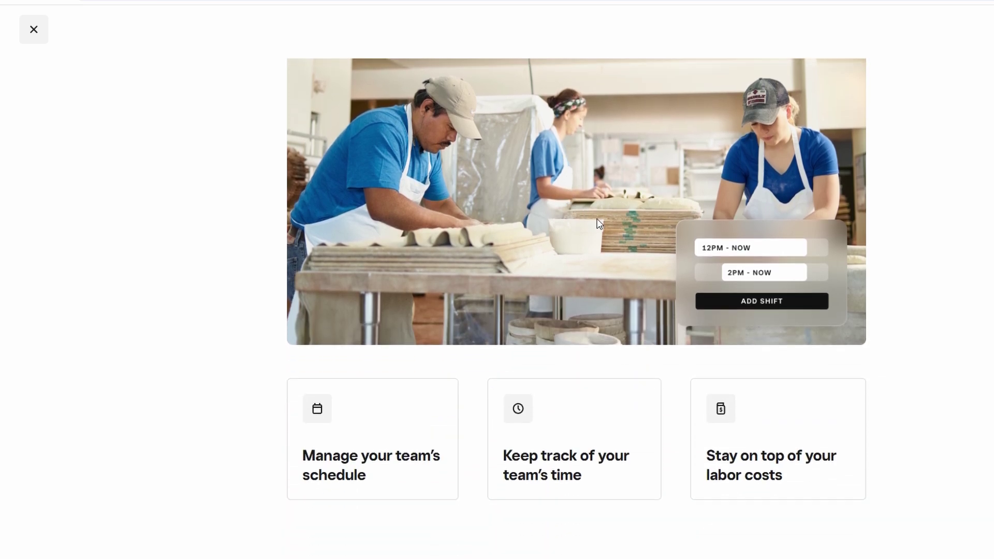
{"action": "scroll", "coordinate": [701, 331], "scroll_direction": "down", "scroll_amount": 4}
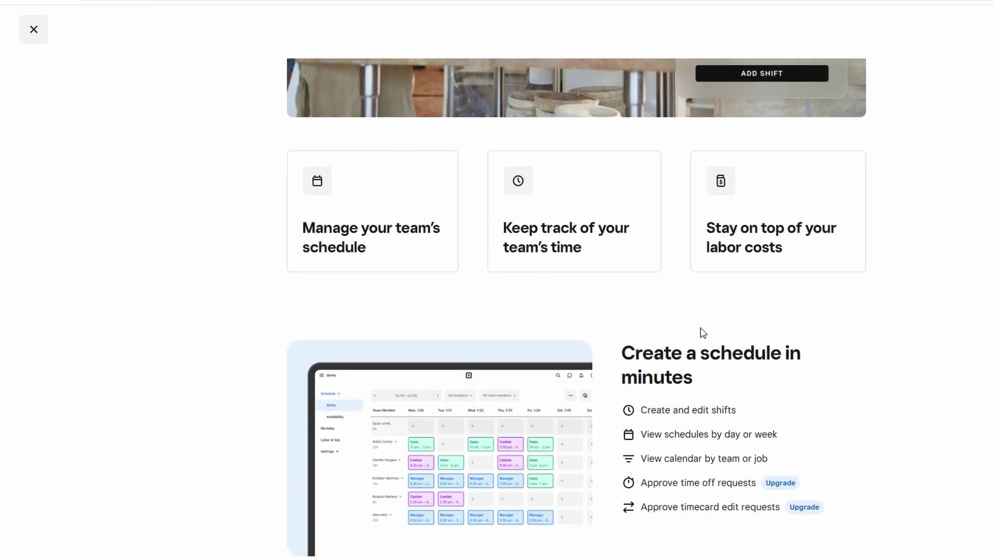
{"action": "scroll", "coordinate": [703, 333], "scroll_direction": "down", "scroll_amount": 3}
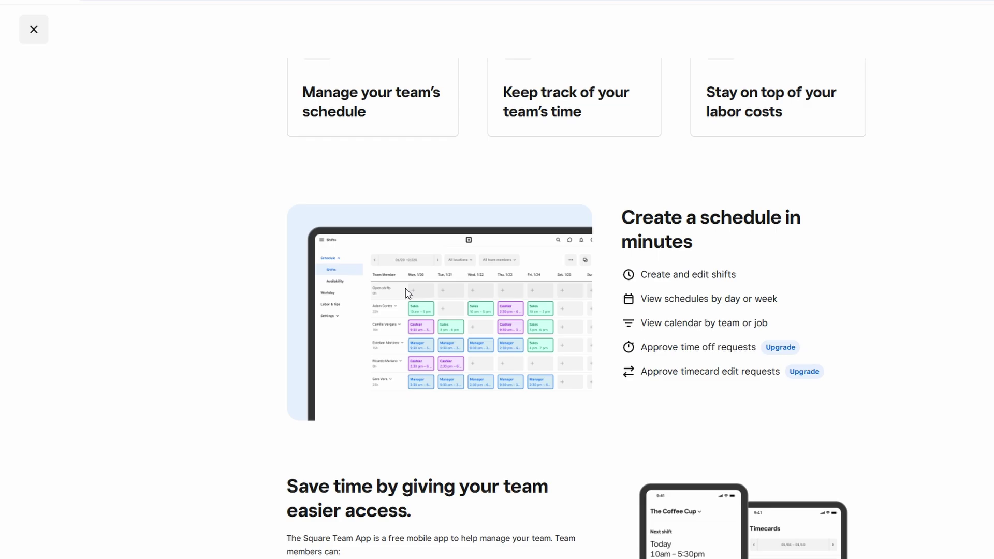
{"action": "scroll", "coordinate": [742, 344], "scroll_direction": "down", "scroll_amount": 1}
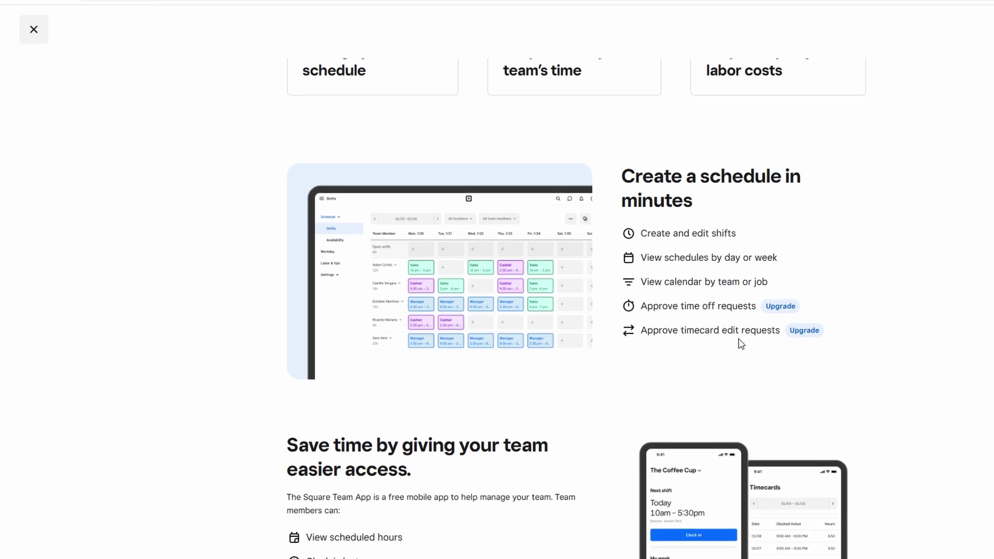
{"action": "scroll", "coordinate": [741, 341], "scroll_direction": "down", "scroll_amount": 5}
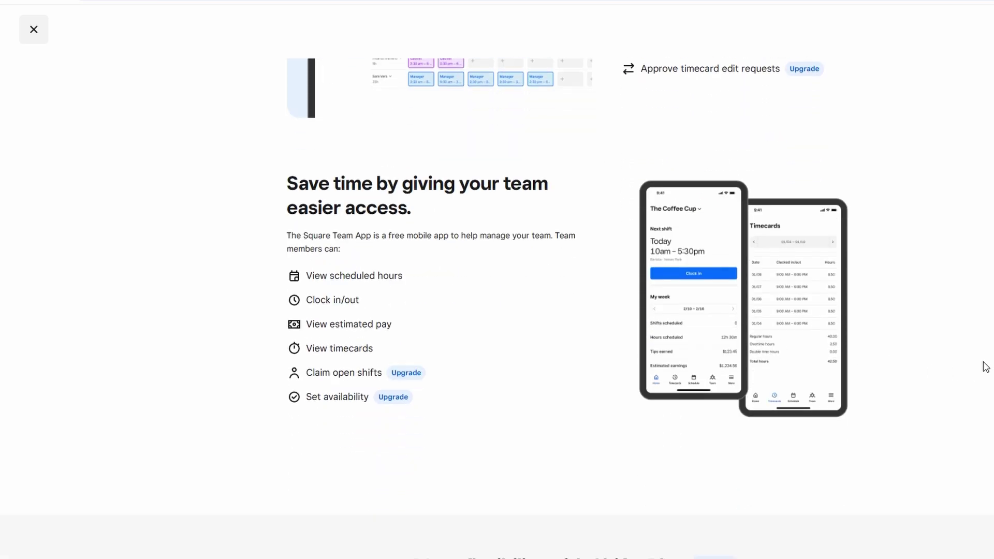
{"action": "scroll", "coordinate": [985, 367], "scroll_direction": "down", "scroll_amount": 6}
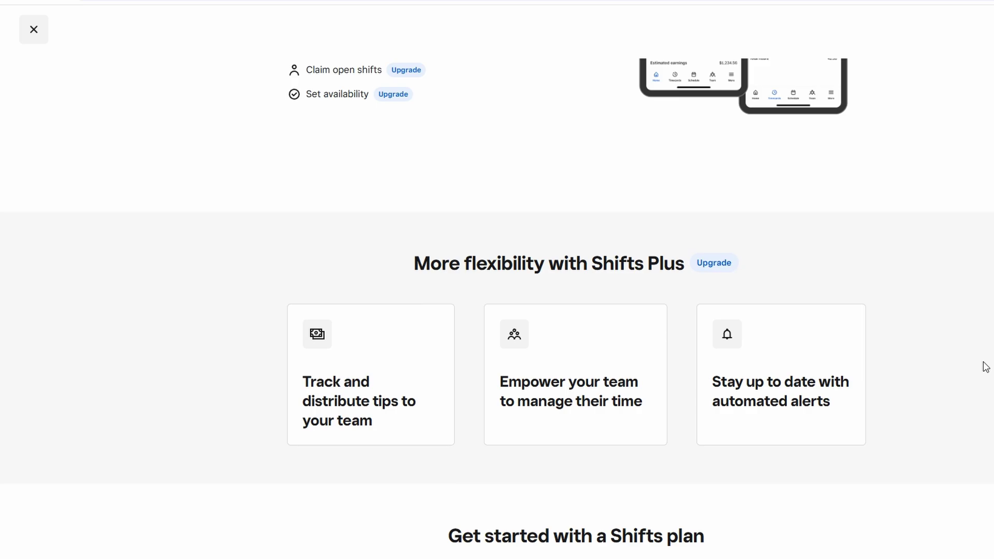
{"action": "scroll", "coordinate": [986, 367], "scroll_direction": "down", "scroll_amount": 2}
{"action": "scroll", "coordinate": [986, 367], "scroll_direction": "down", "scroll_amount": 2}
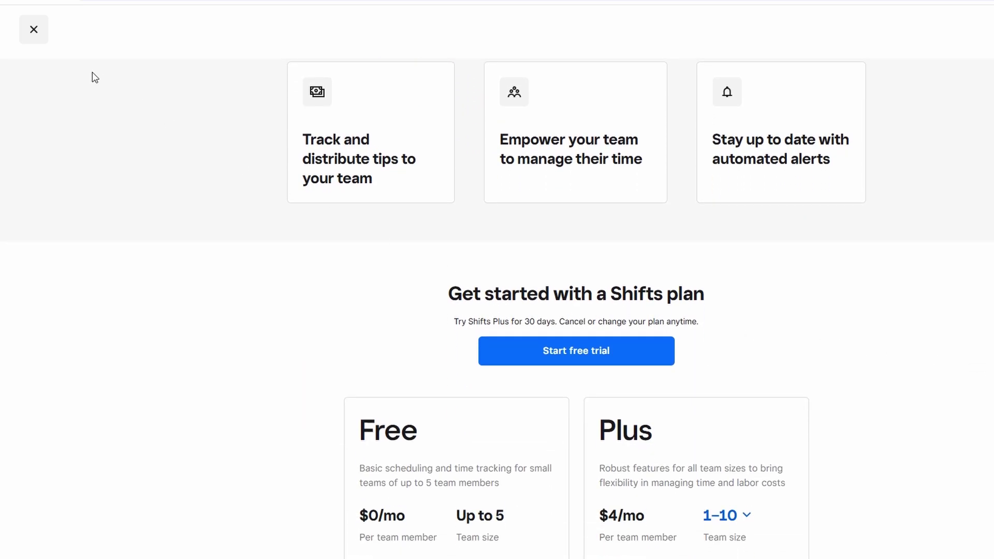
Step: Close the Square Shifts page and show the staff Scheduling and Time tracking options
{"action": "left_click", "coordinate": [32, 30]}
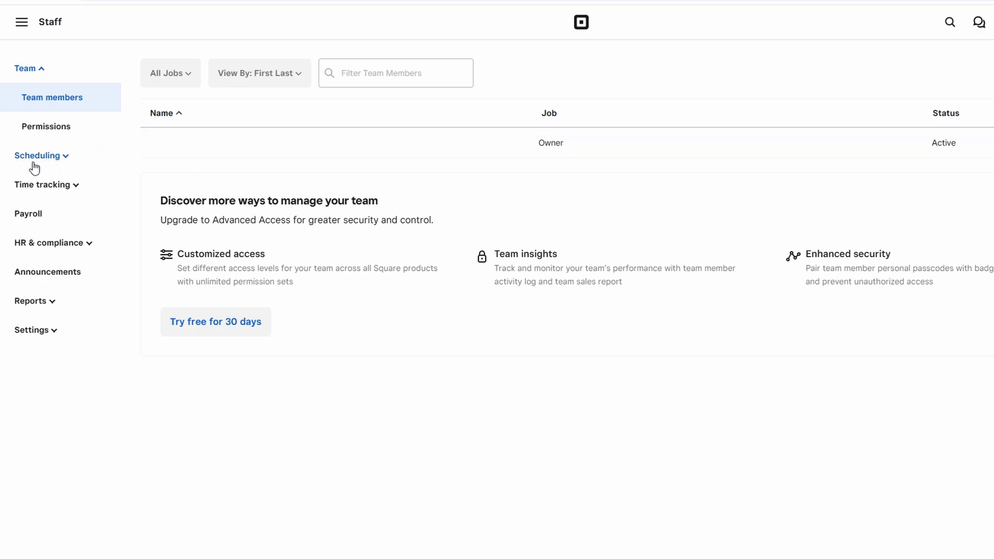
{"action": "left_click", "coordinate": [61, 162]}
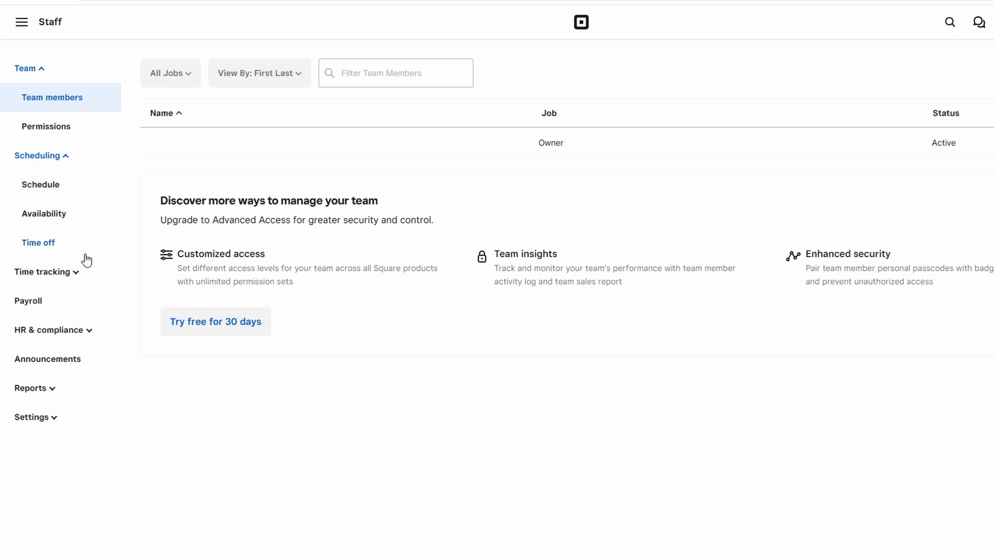
{"action": "left_click", "coordinate": [51, 274]}
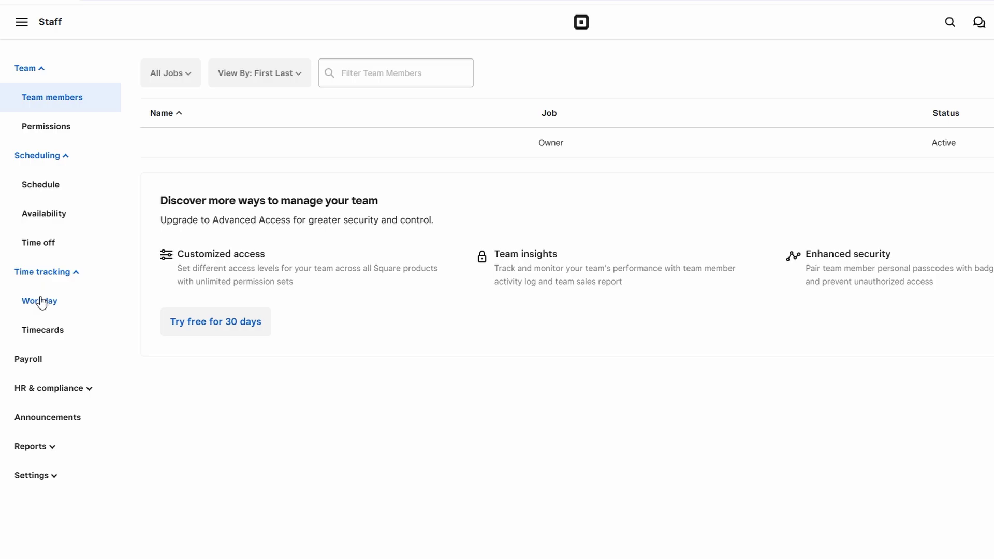
Step: Open Workday under Time tracking, read the Square Shifts overview of team scheduling and labor costs, and return to the team members
{"action": "left_click", "coordinate": [42, 301]}
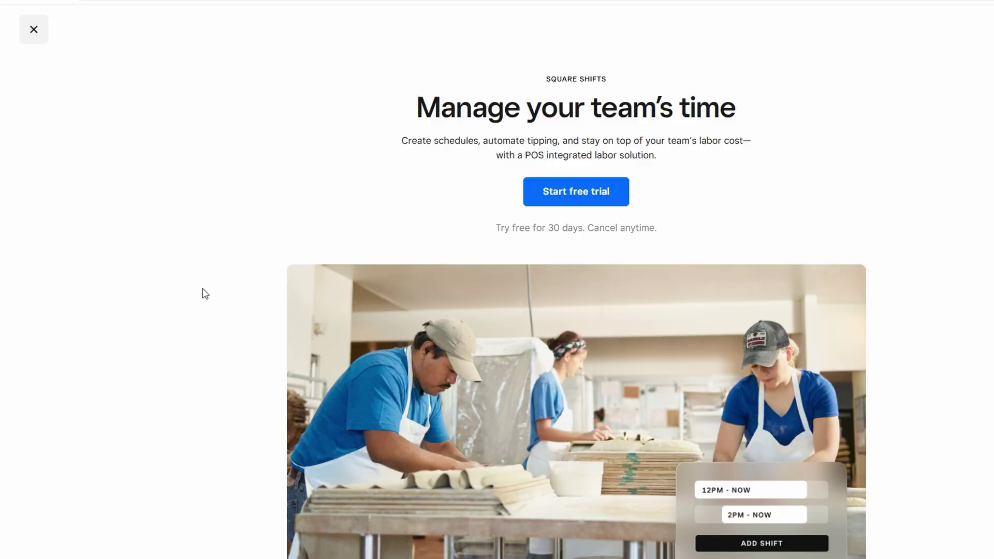
{"action": "scroll", "coordinate": [222, 277], "scroll_direction": "down", "scroll_amount": 2}
{"action": "scroll", "coordinate": [221, 276], "scroll_direction": "down", "scroll_amount": 9}
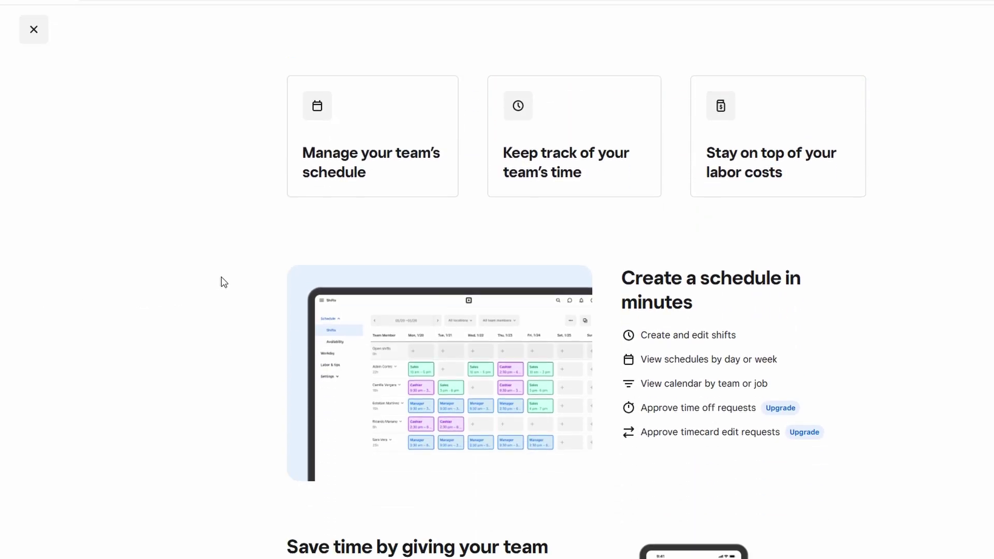
{"action": "left_click", "coordinate": [45, 34]}
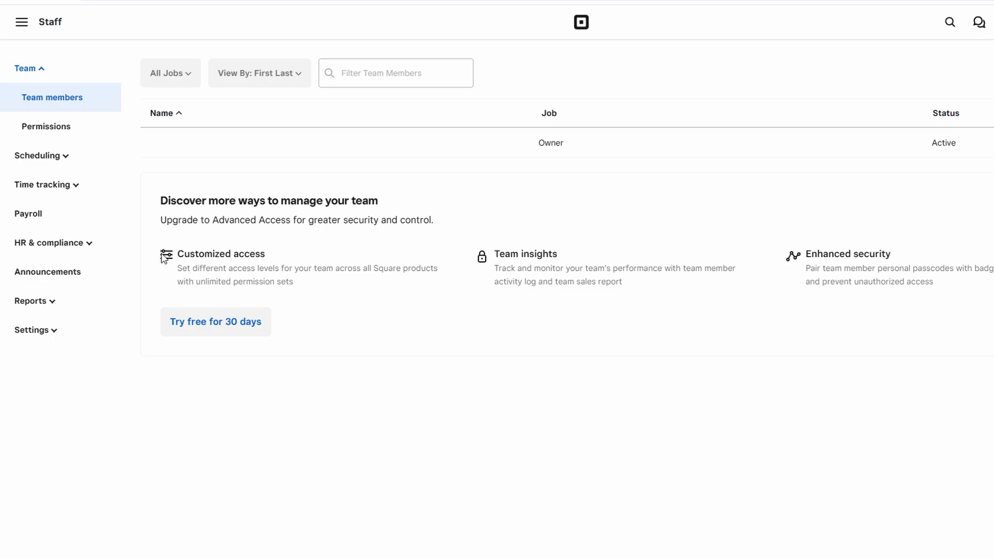
Step: View the staff Activity log, and go to the main Reports section to look through the available sales and appointments reports
{"action": "left_click", "coordinate": [37, 301]}
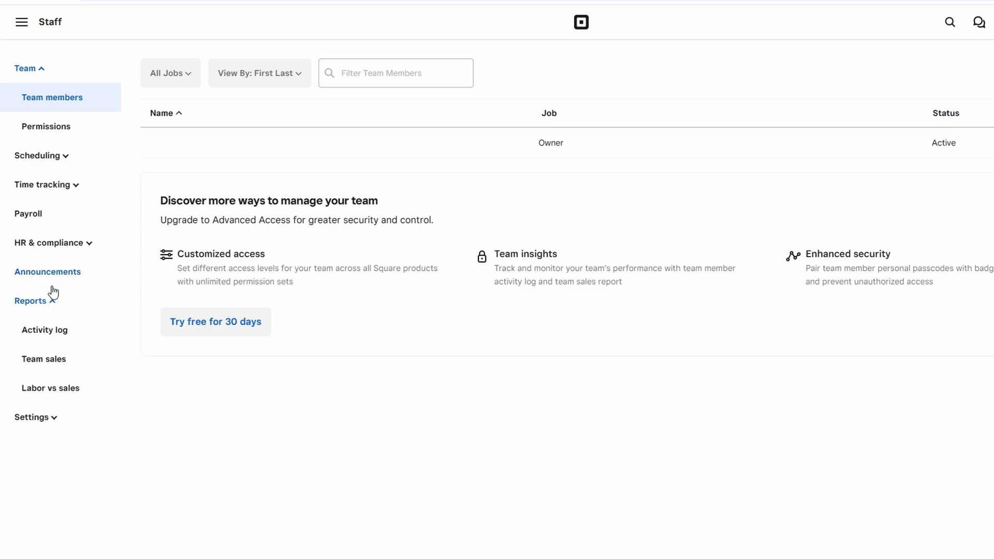
{"action": "left_click", "coordinate": [40, 331]}
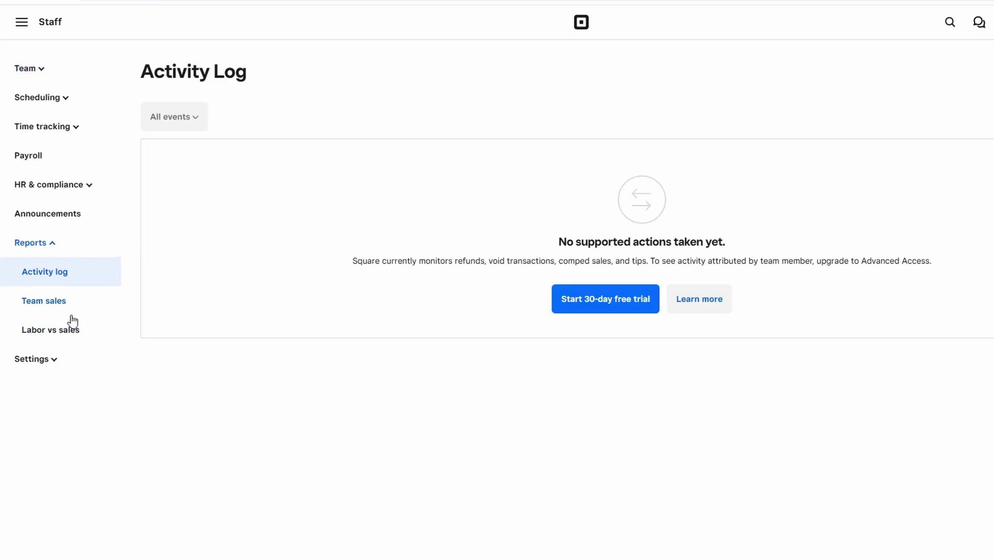
{"action": "left_click", "coordinate": [15, 19]}
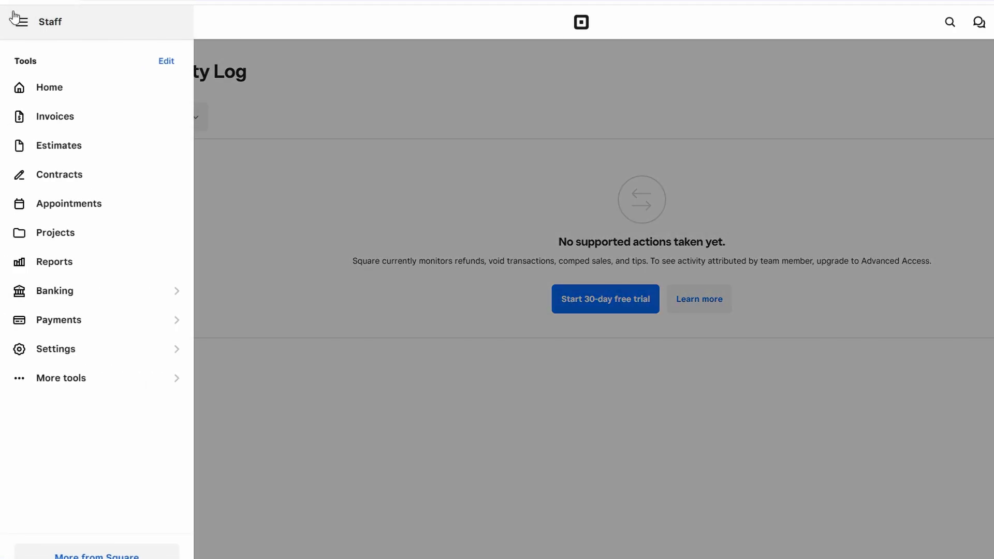
{"action": "left_click", "coordinate": [73, 262]}
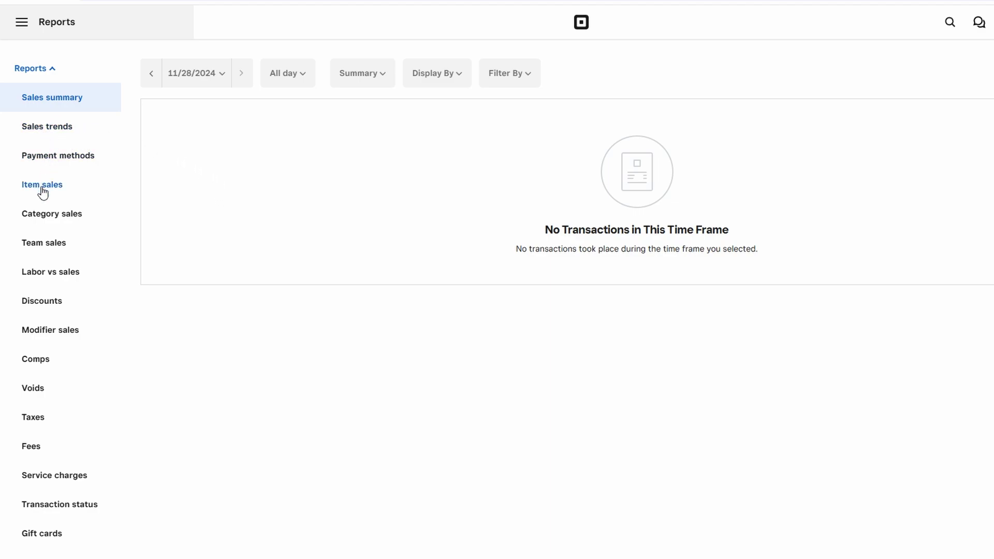
{"action": "scroll", "coordinate": [40, 282], "scroll_direction": "down", "scroll_amount": 1}
{"action": "scroll", "coordinate": [41, 284], "scroll_direction": "down", "scroll_amount": 3}
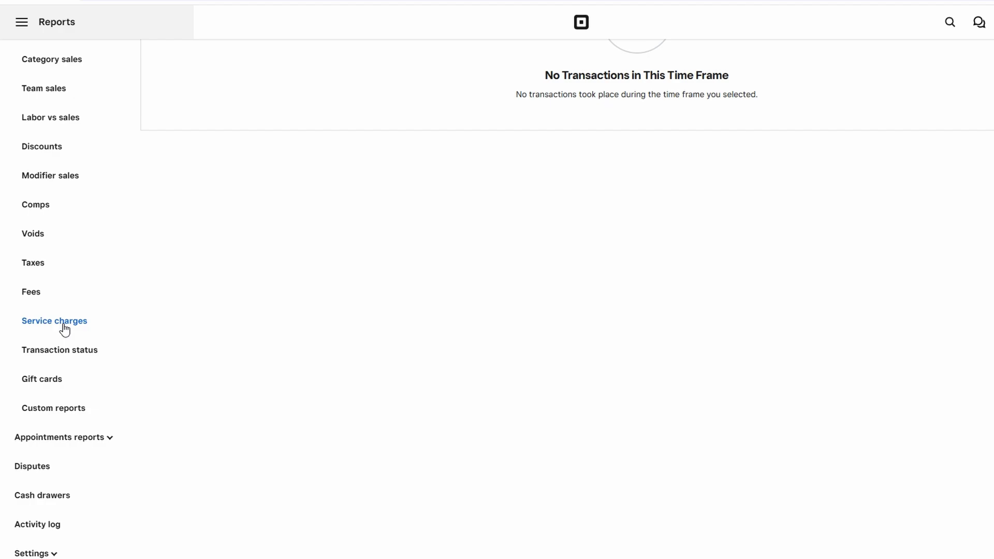
{"action": "scroll", "coordinate": [64, 329], "scroll_direction": "up", "scroll_amount": 3}
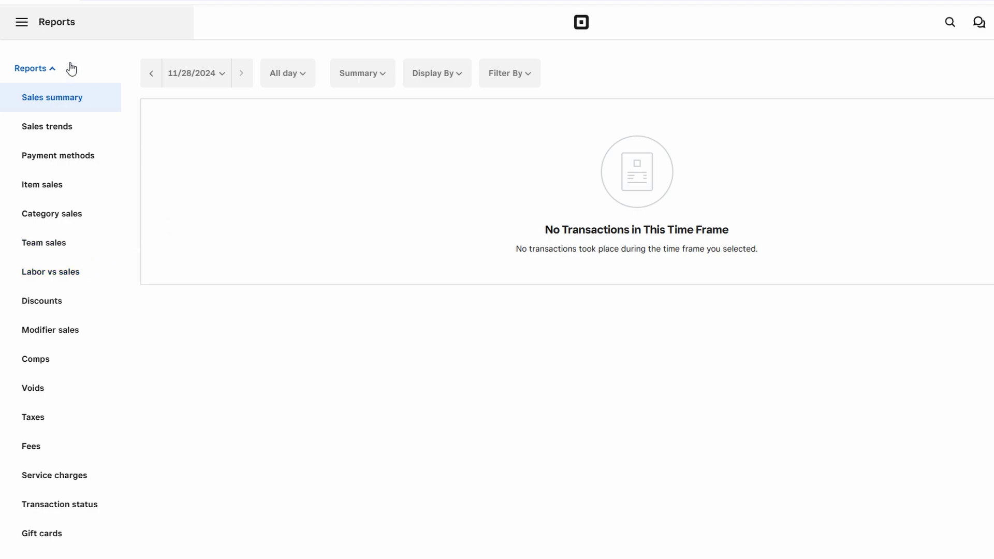
Step: Return to the Home dashboard and review the setup tasks, key metrics, customers and payment types
{"action": "left_click", "coordinate": [16, 29]}
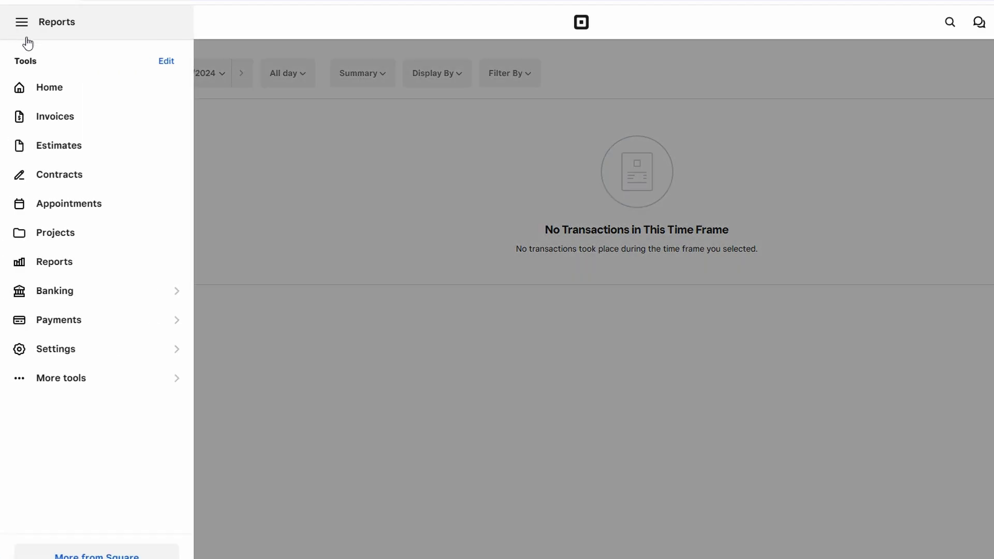
{"action": "left_click", "coordinate": [37, 96]}
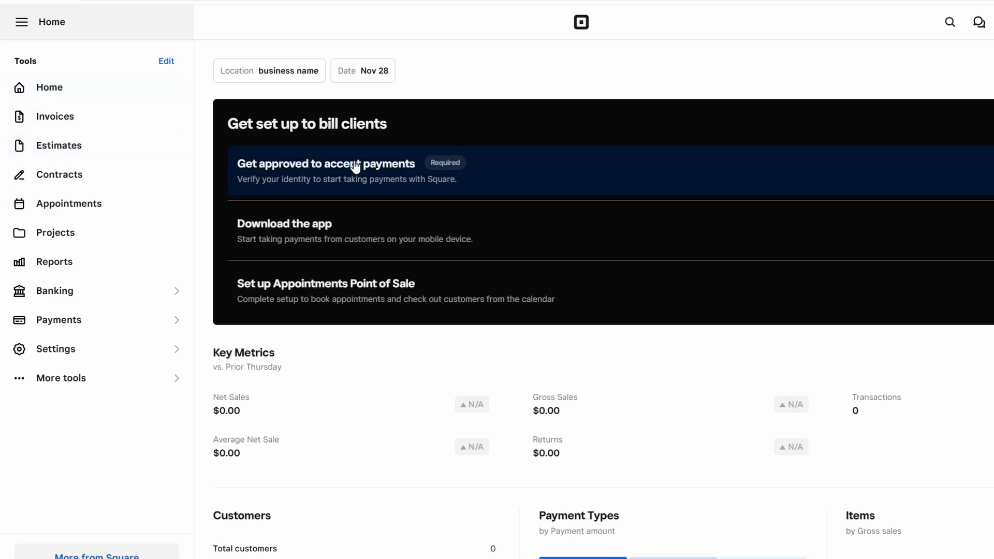
{"action": "scroll", "coordinate": [355, 165], "scroll_direction": "down", "scroll_amount": 3}
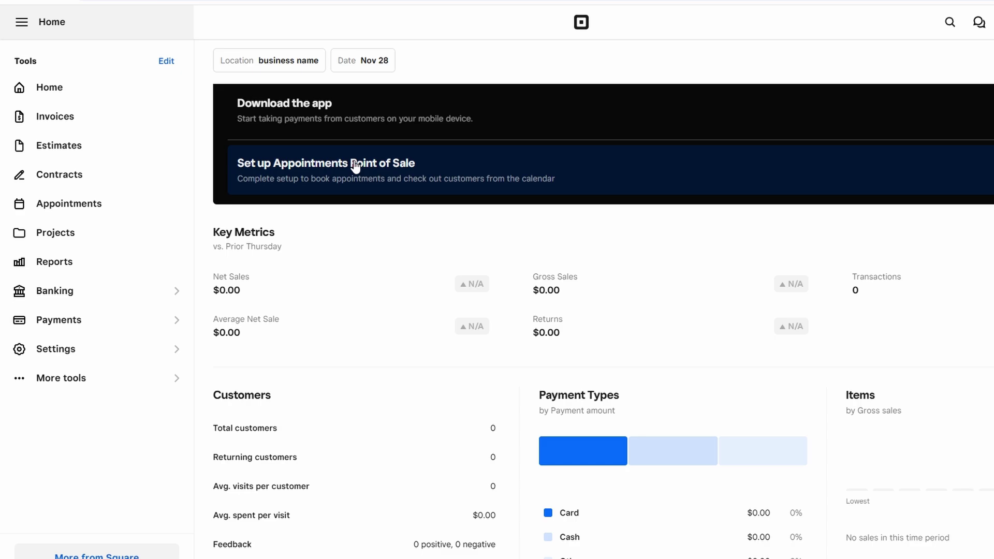
{"action": "scroll", "coordinate": [355, 166], "scroll_direction": "down", "scroll_amount": 3}
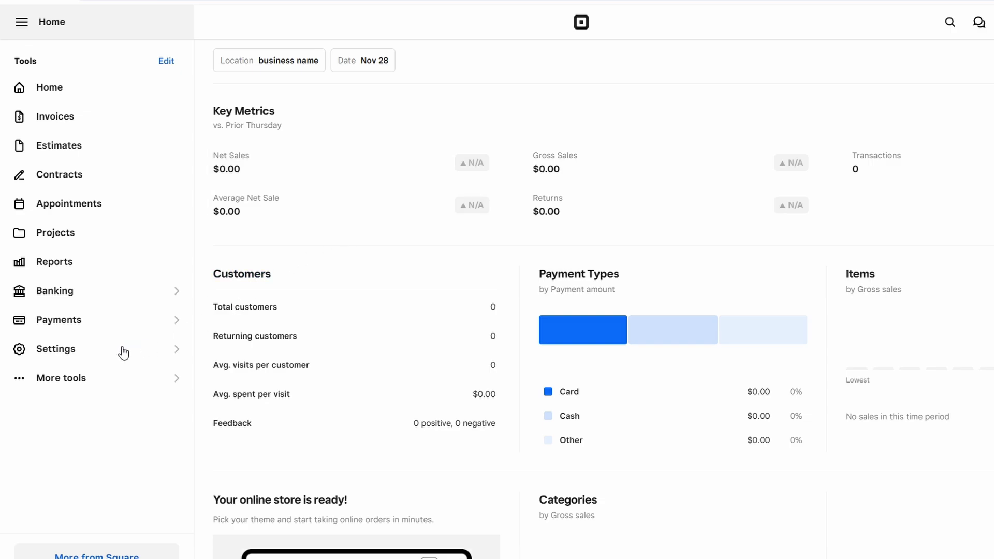
Step: Open Account & Settings, examine the sign-in, passcode, passkey and two-step verification options, and show the My business options
{"action": "left_click", "coordinate": [81, 358]}
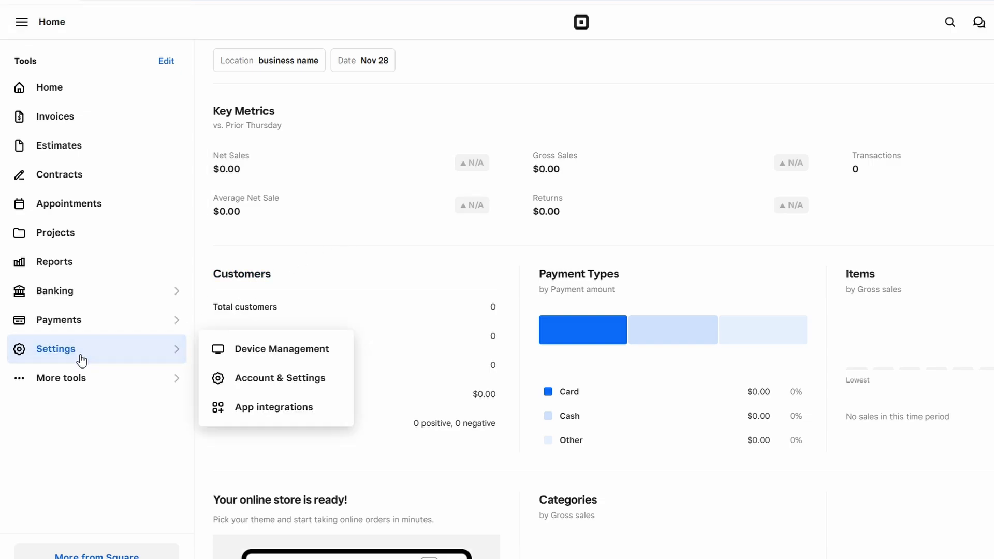
{"action": "left_click", "coordinate": [261, 371]}
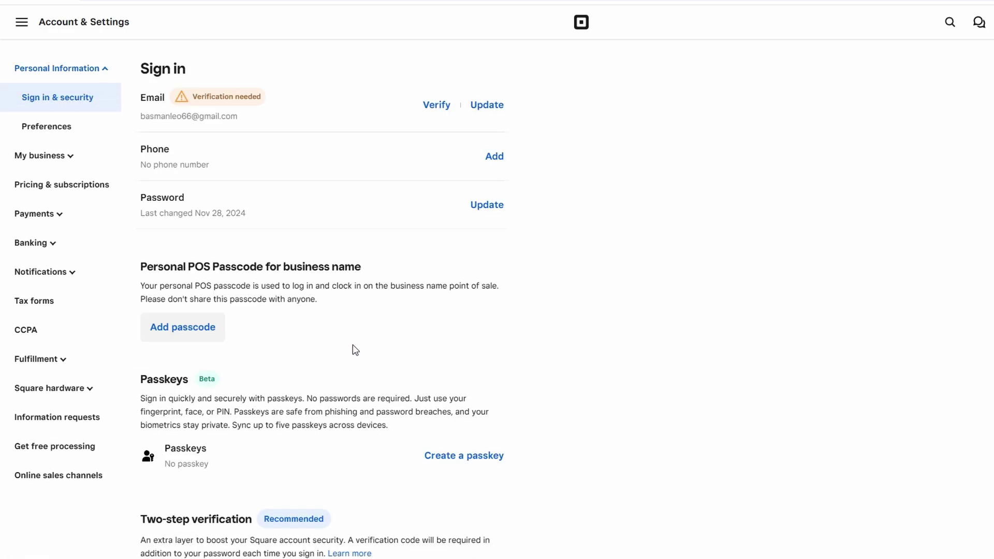
{"action": "scroll", "coordinate": [352, 345], "scroll_direction": "down", "scroll_amount": 6}
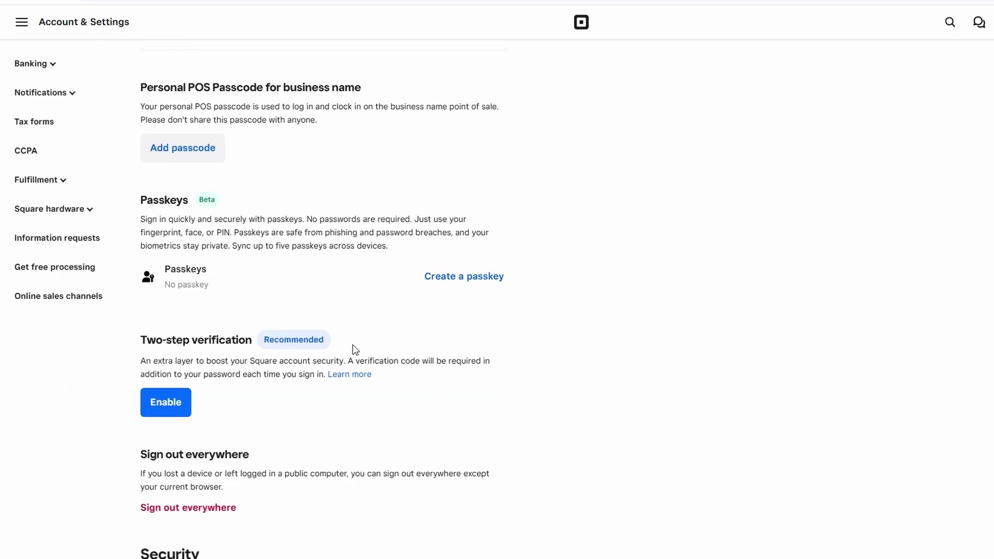
{"action": "scroll", "coordinate": [354, 349], "scroll_direction": "up", "scroll_amount": 6}
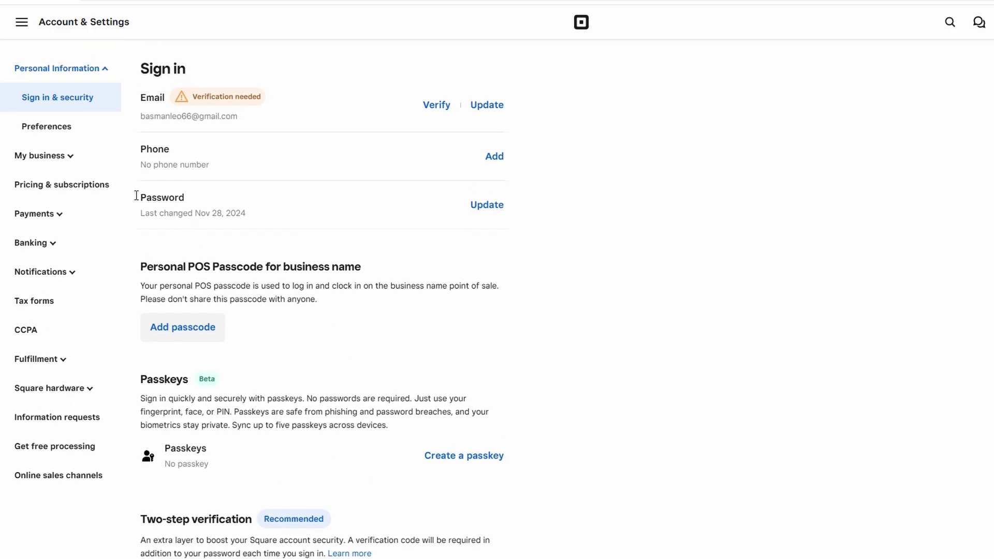
{"action": "left_click", "coordinate": [75, 158]}
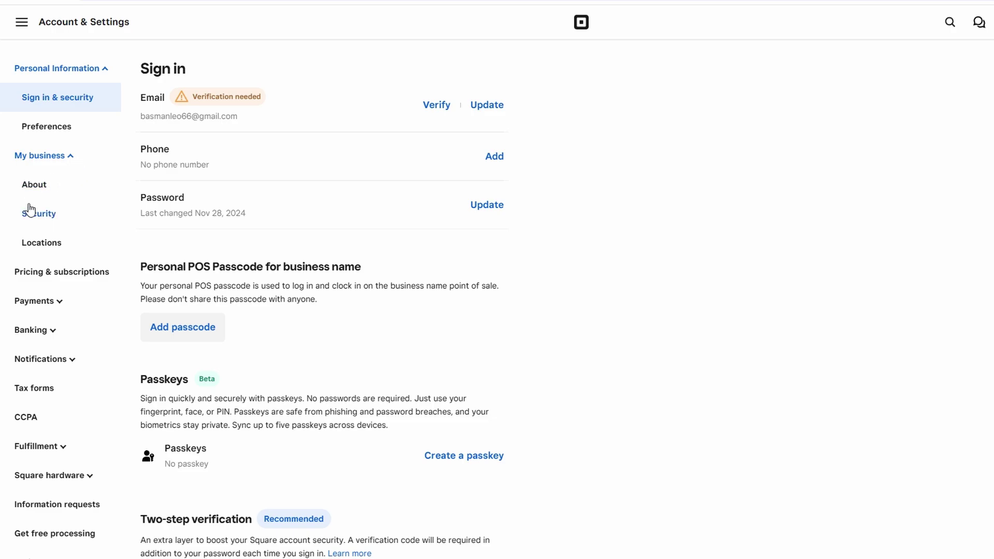
Step: Go back to the Home dashboard and inspect the Cash and Other amounts in the Payment Types chart
{"action": "left_click", "coordinate": [21, 22]}
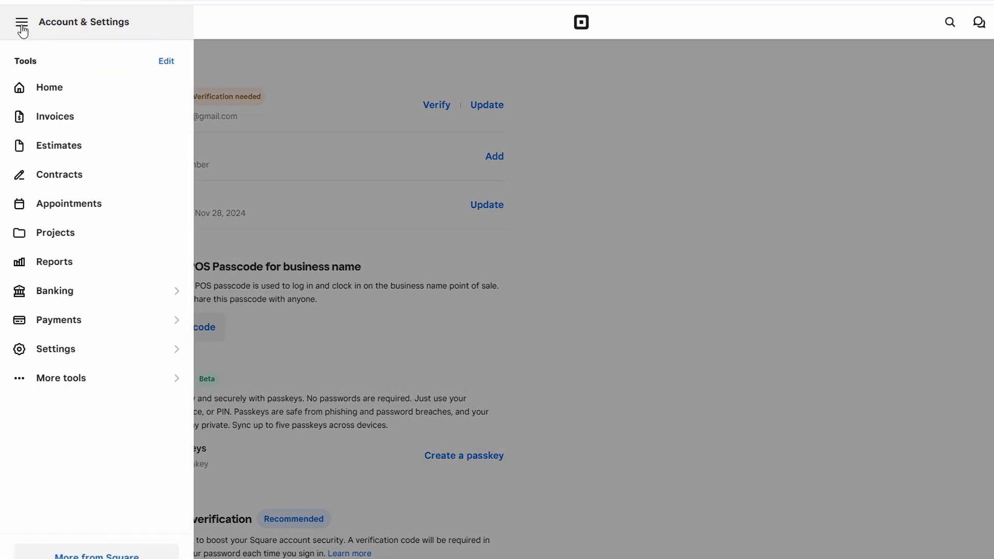
{"action": "left_click", "coordinate": [60, 96]}
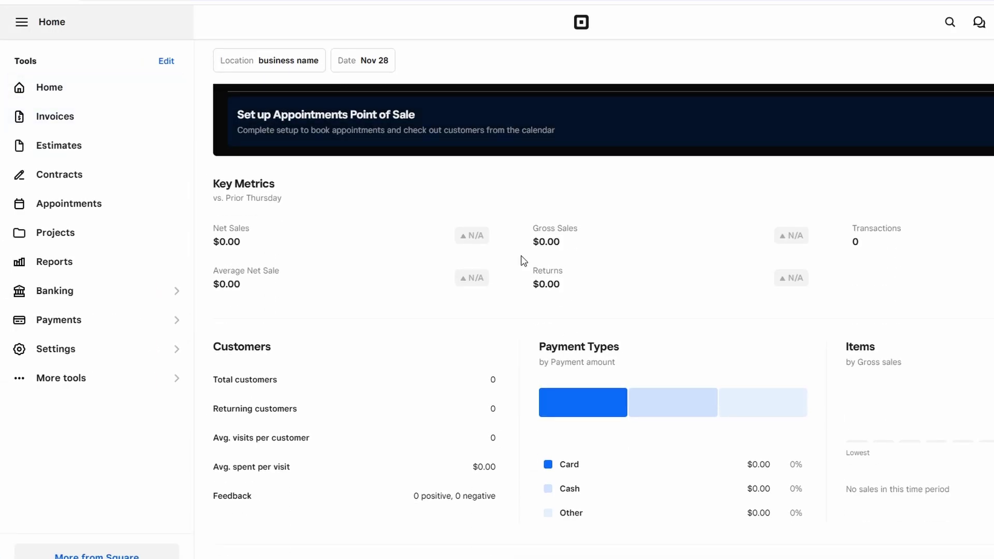
{"action": "mouse_move", "coordinate": [681, 392]}
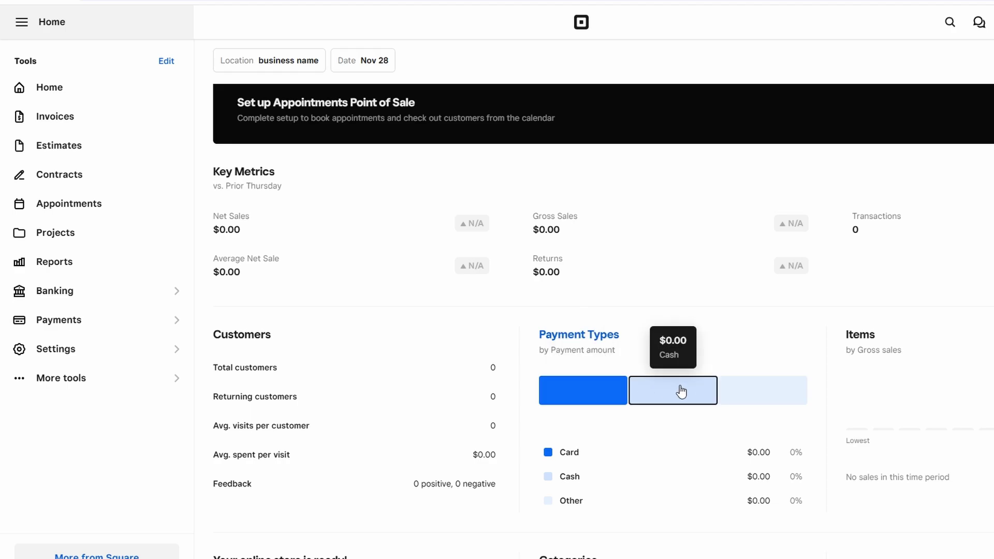
{"action": "mouse_move", "coordinate": [736, 395]}
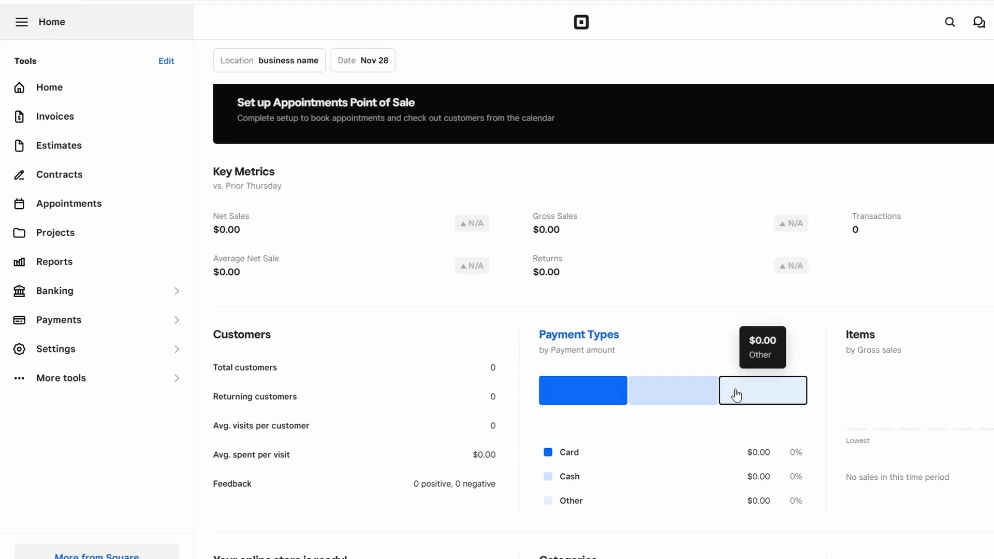